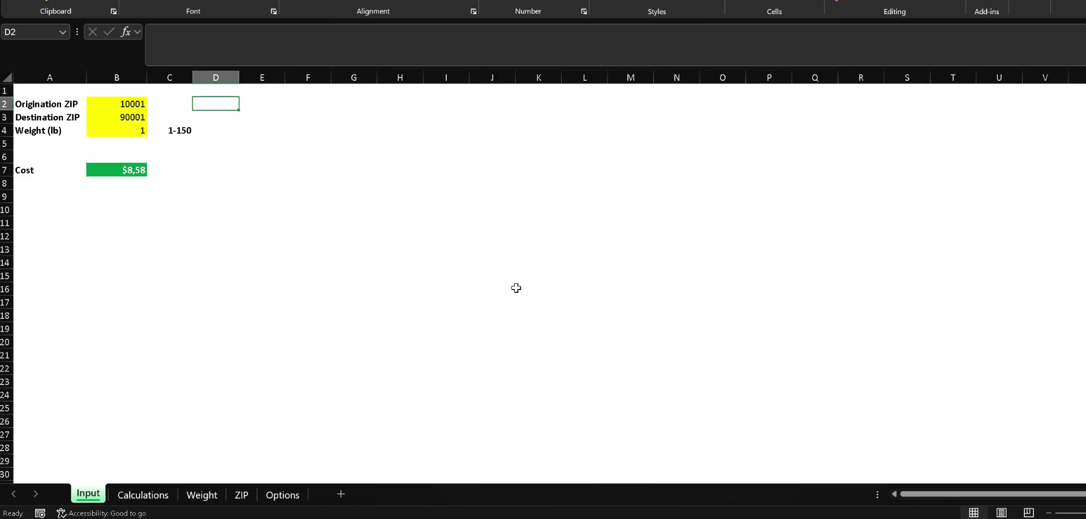
Look through the Calculations, Weight, ZIP and Options sheets of the shipping workbook and return to the Input sheet
click(129, 498)
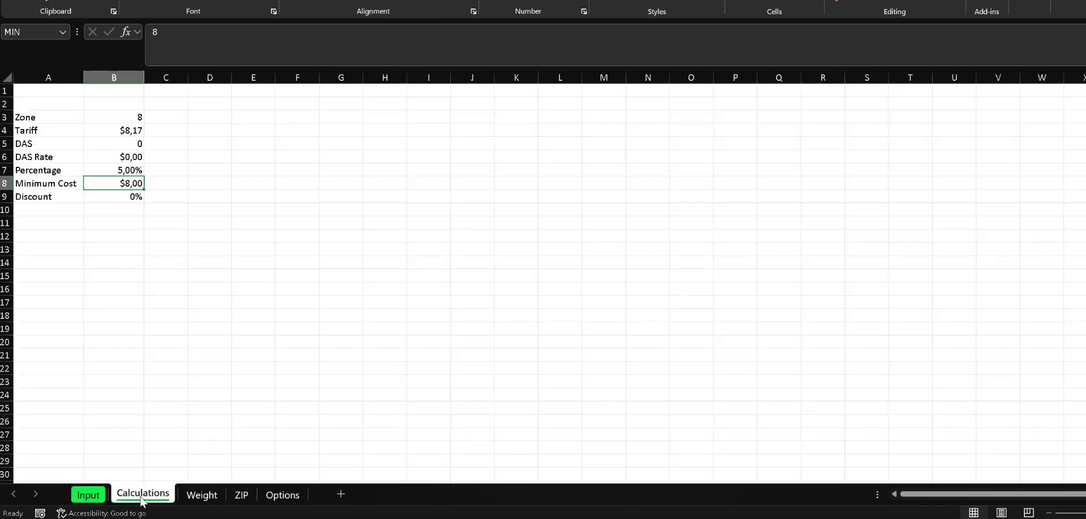
click(200, 496)
click(241, 497)
click(278, 496)
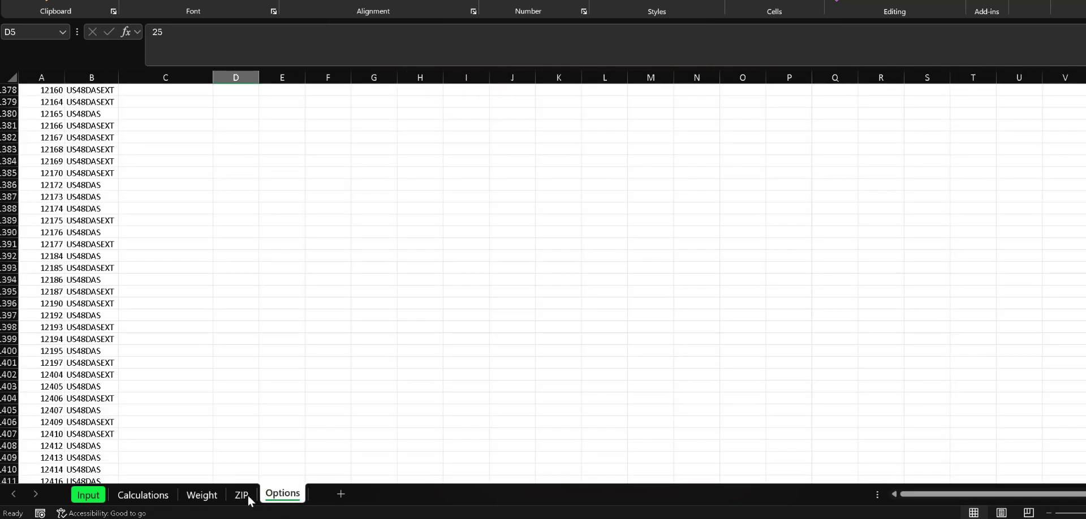
click(95, 496)
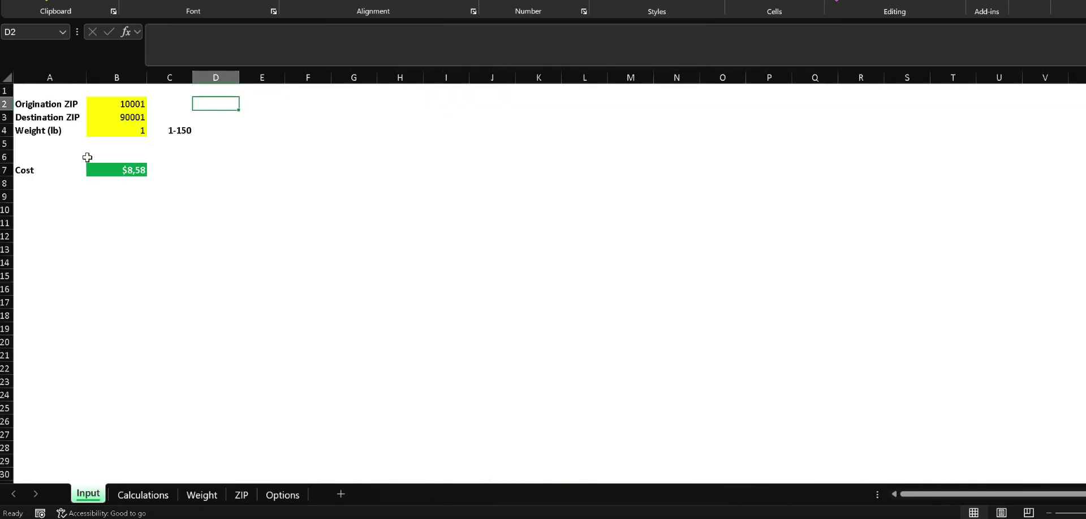
Check the defined names of the Origination ZIP, Destination ZIP, Weight and Cost cells on the Input sheet
click(124, 106)
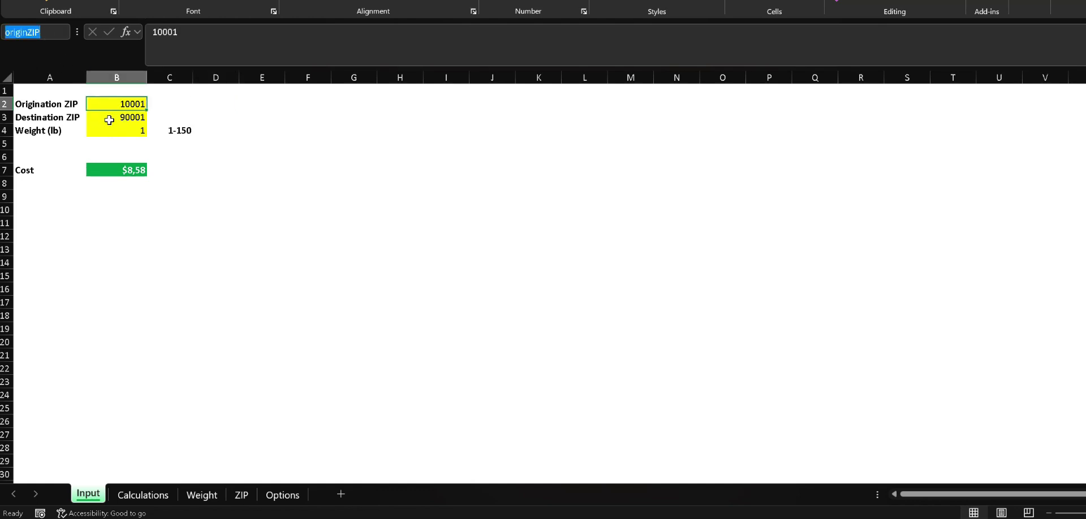
click(109, 118)
click(37, 29)
click(131, 129)
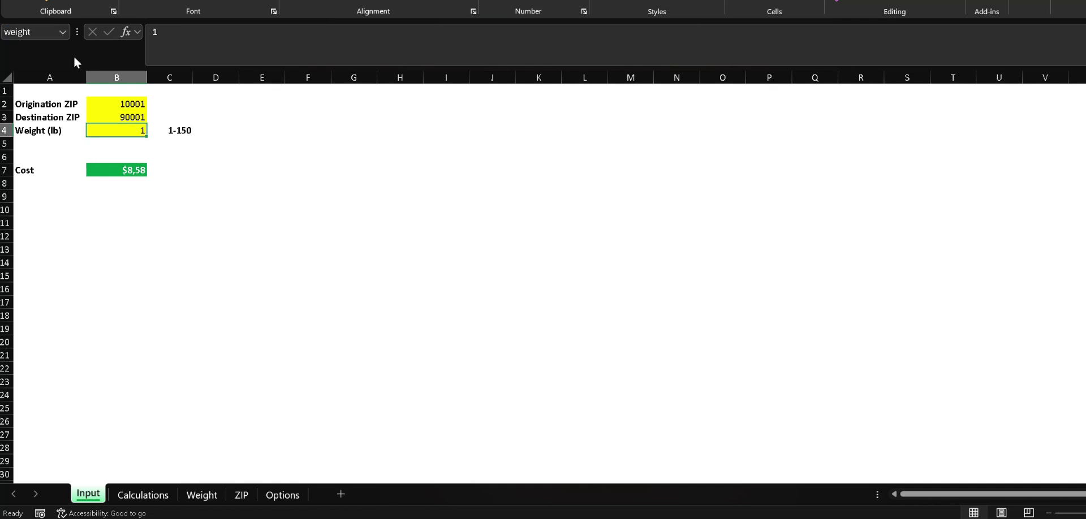
click(45, 32)
click(117, 170)
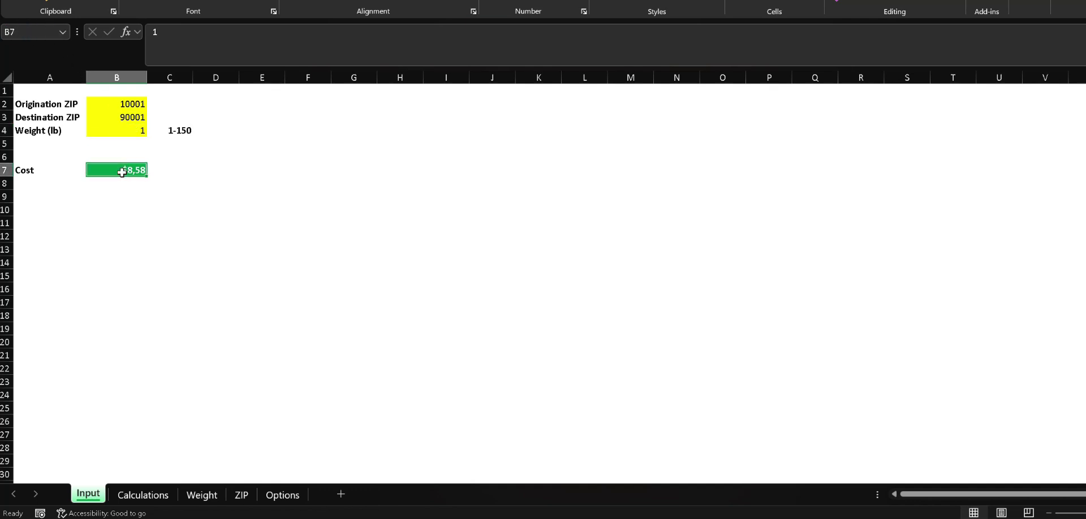
click(42, 34)
click(305, 210)
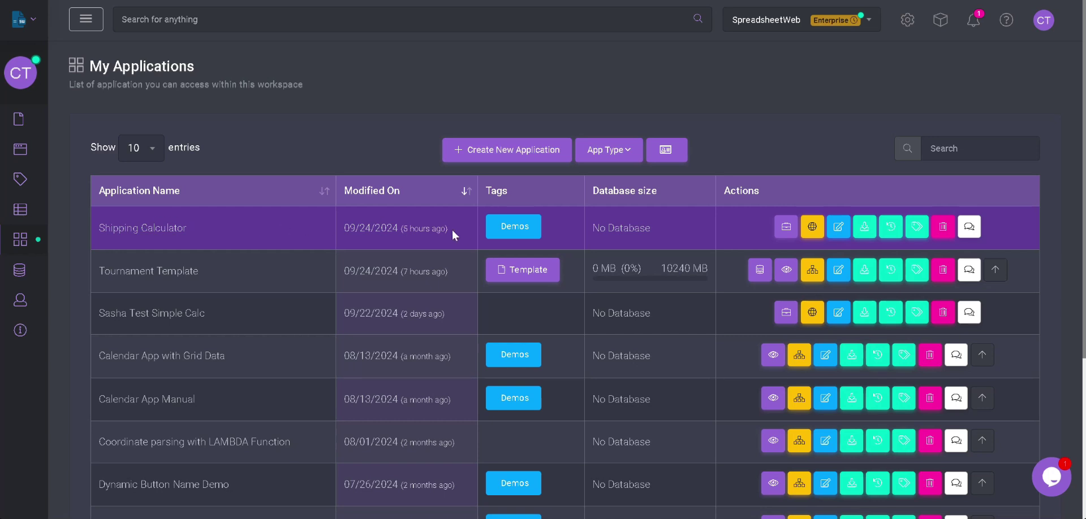
Open Shipping Calculator in the SpreadsheetWeb designer, review its uploaded file and access type settings, and close them without updating
click(813, 226)
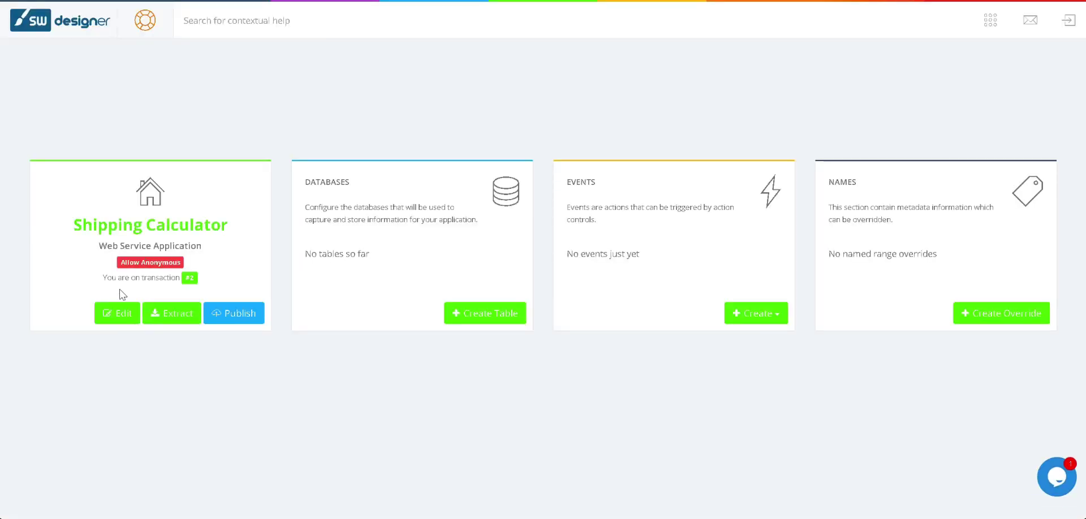
click(120, 312)
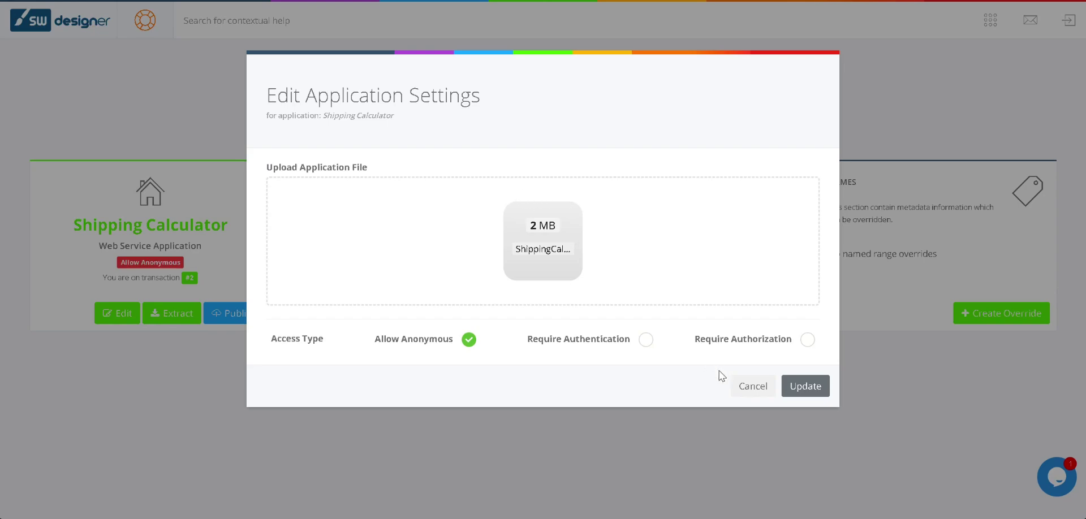
click(751, 388)
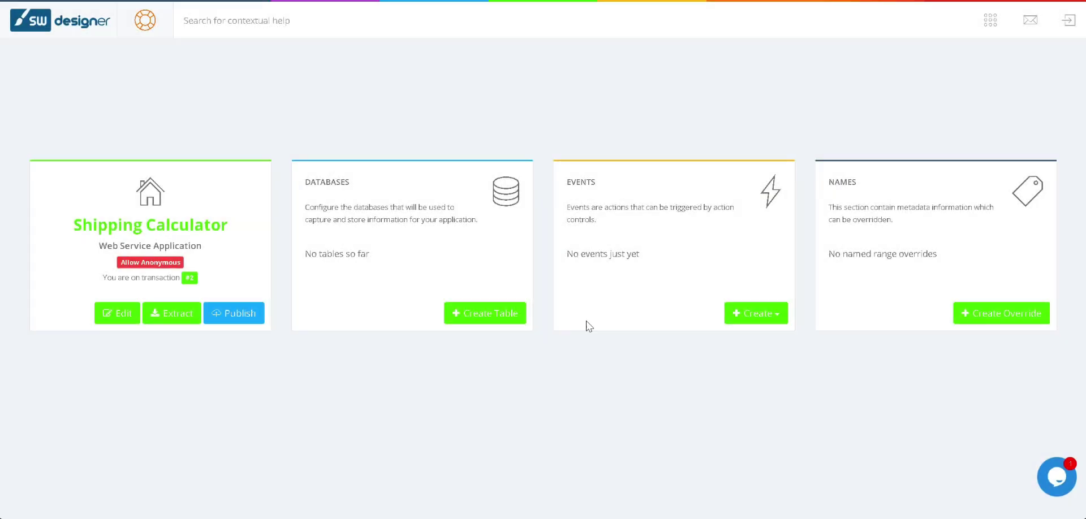
Exit the designer and open the Shipping Calculator's application details to view its application ID, then look up the workspaces
click(1068, 21)
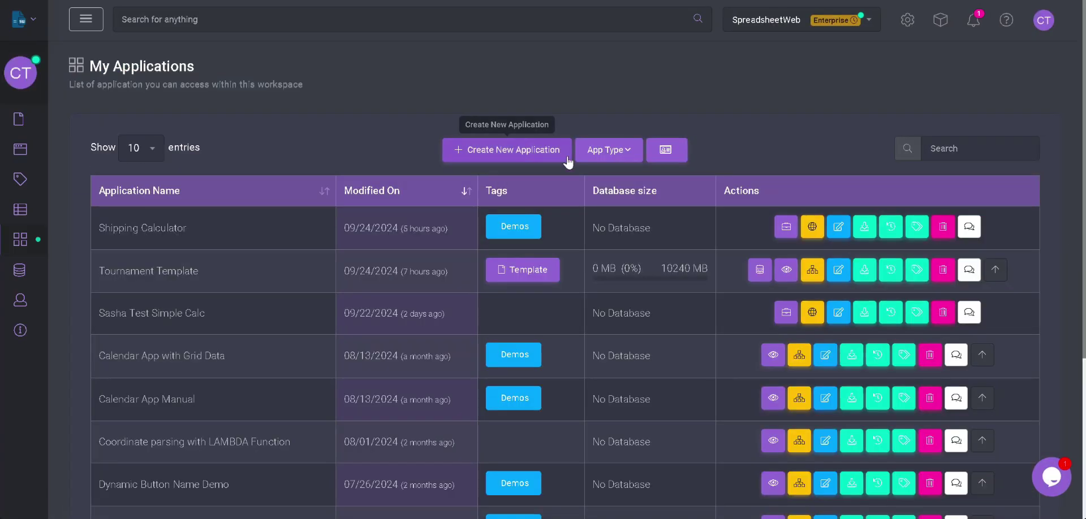
click(839, 227)
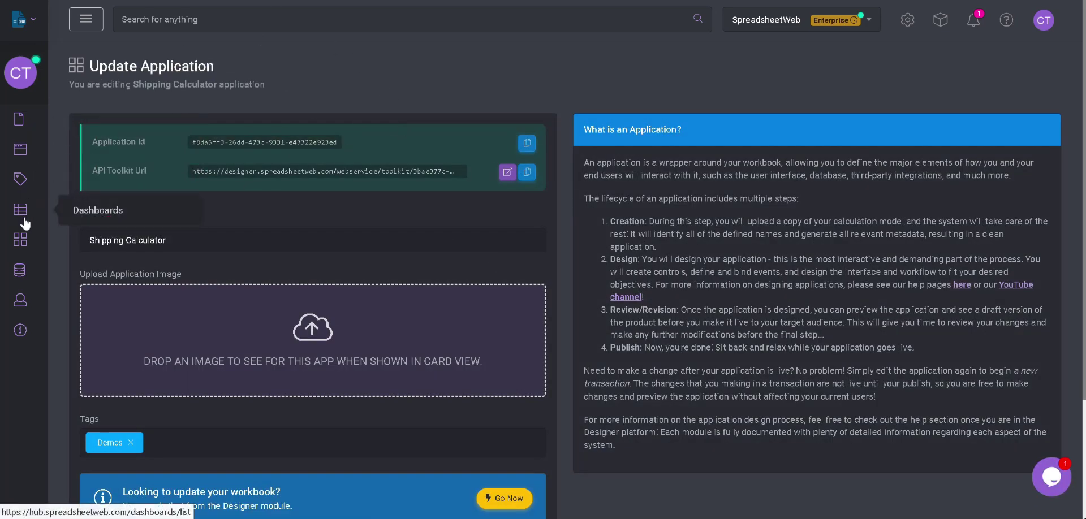
mouse_move(20, 149)
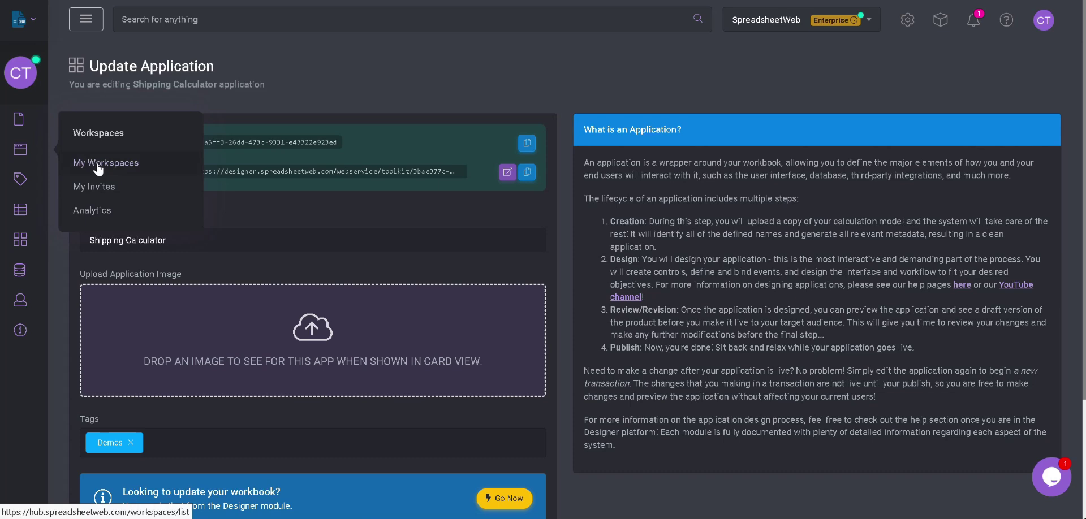
click(170, 167)
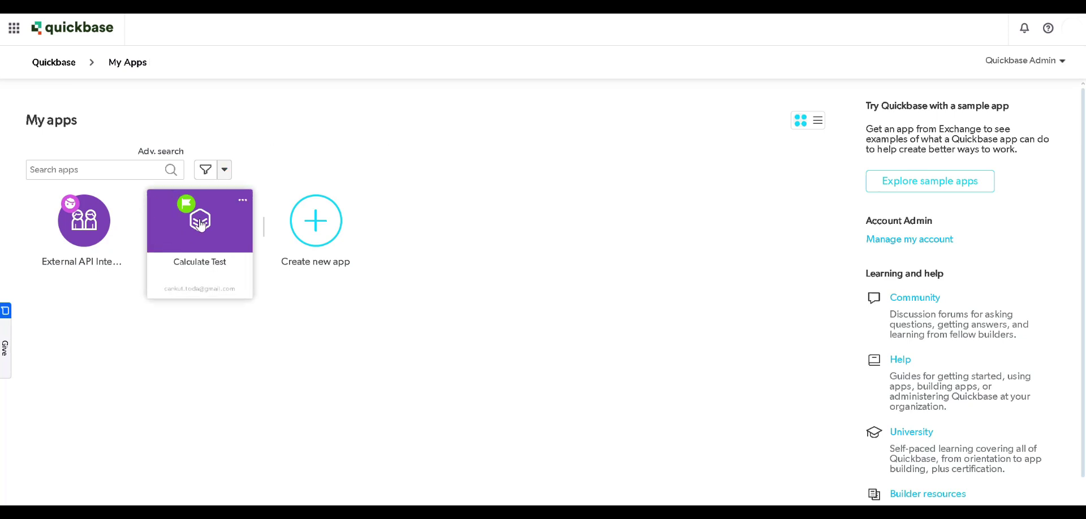
Open the Calculate Test app in Quickbase, go to its table settings and view the options for creating a new table
click(220, 225)
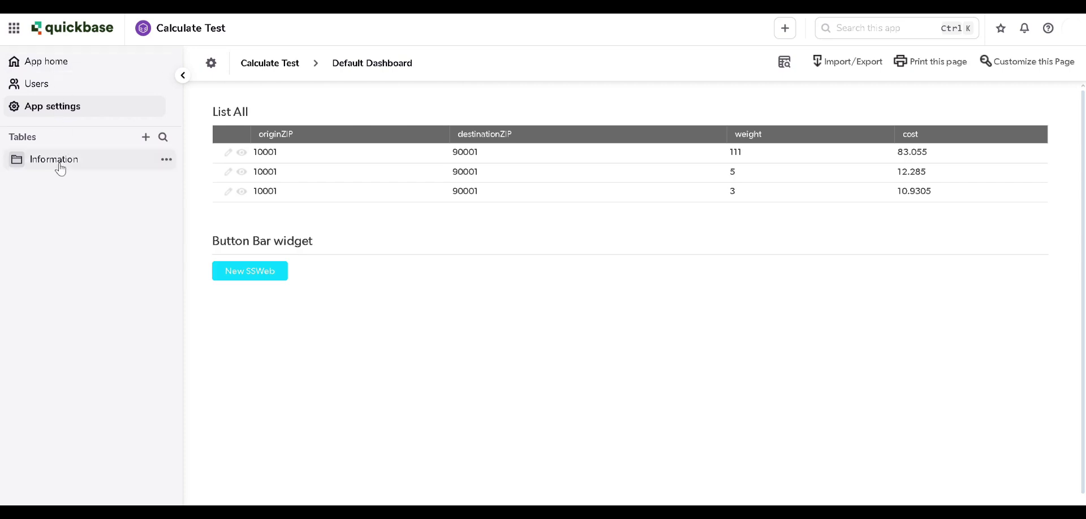
click(51, 117)
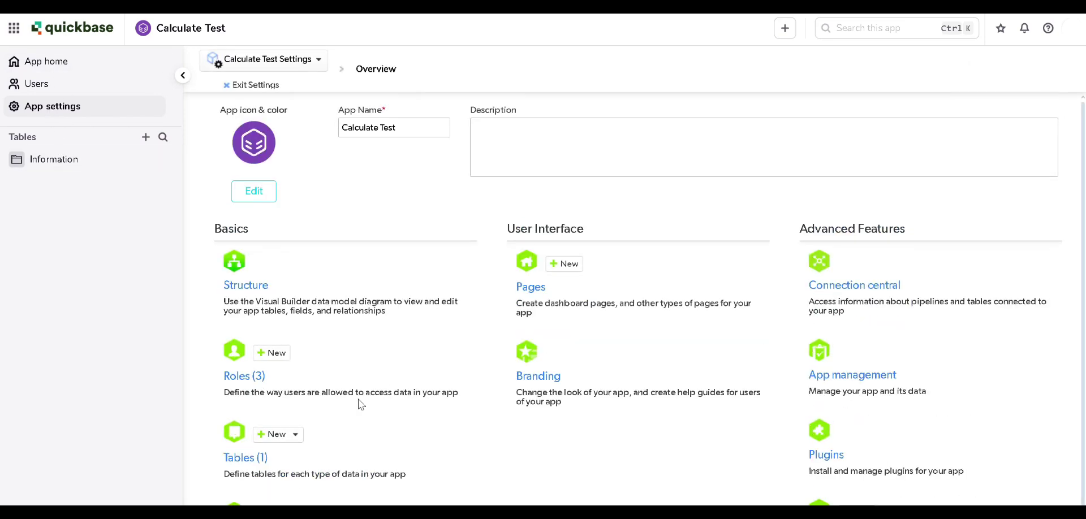
scroll(294, 345, down, 2)
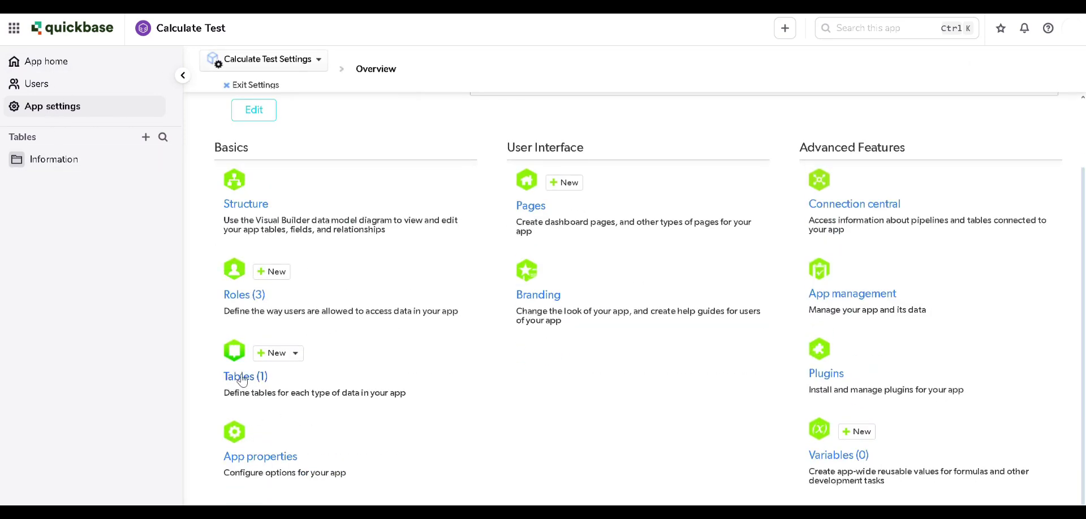
click(260, 377)
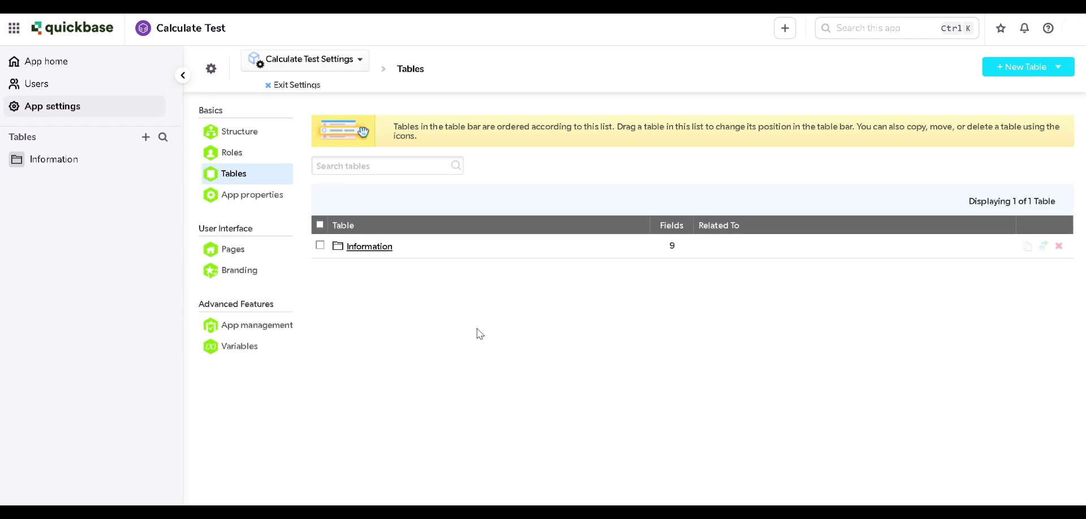
click(1024, 69)
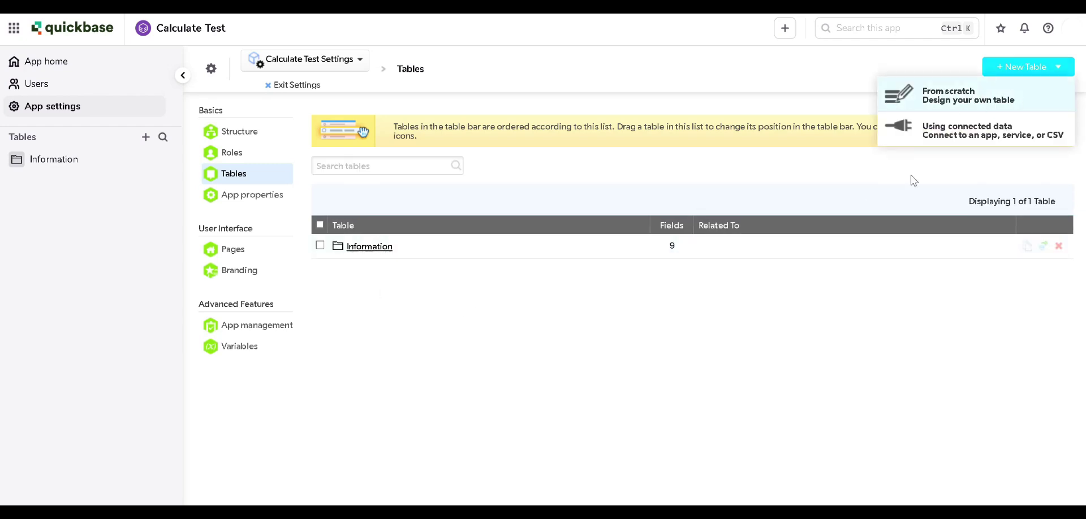
Open the Information table's settings and view its list of fields
click(370, 247)
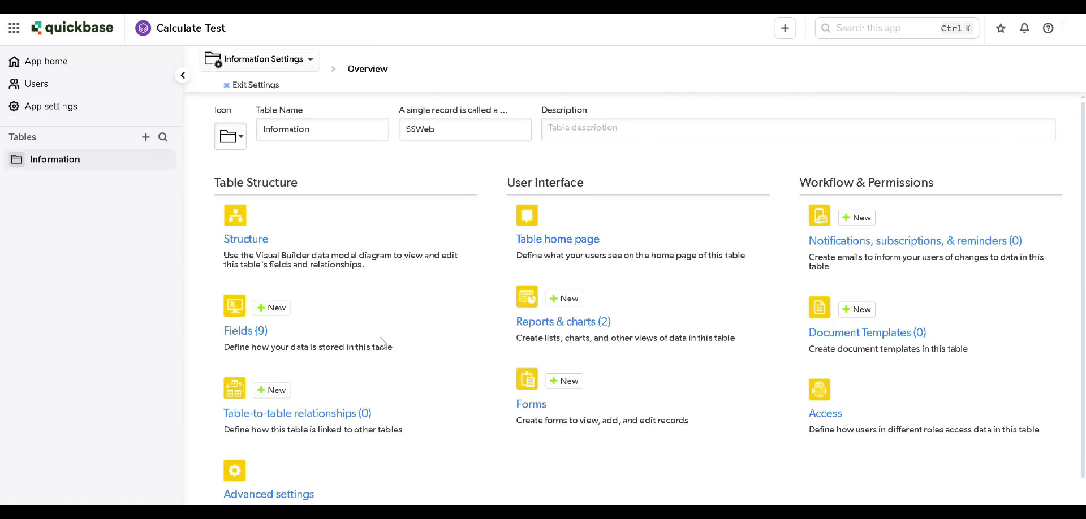
scroll(274, 323, down, 1)
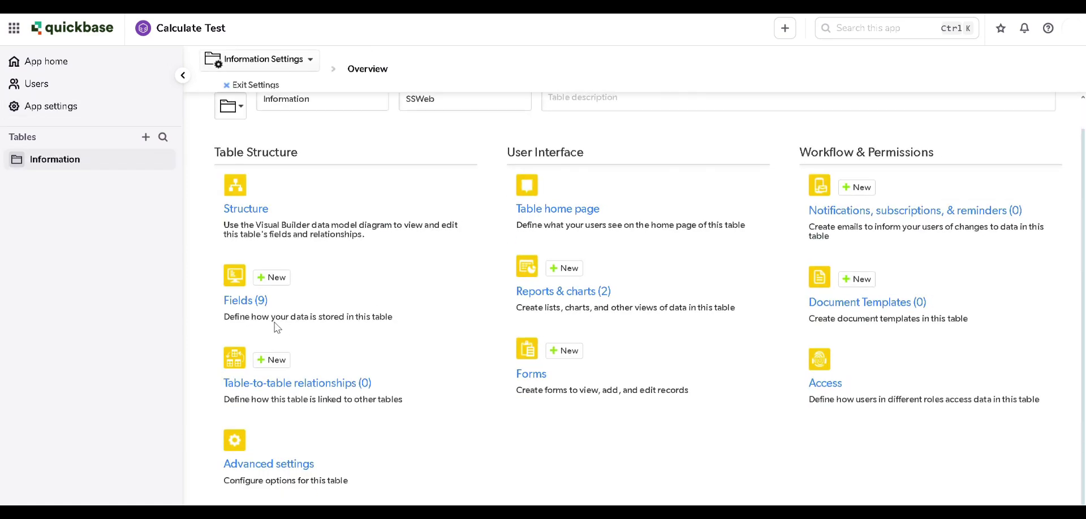
click(244, 302)
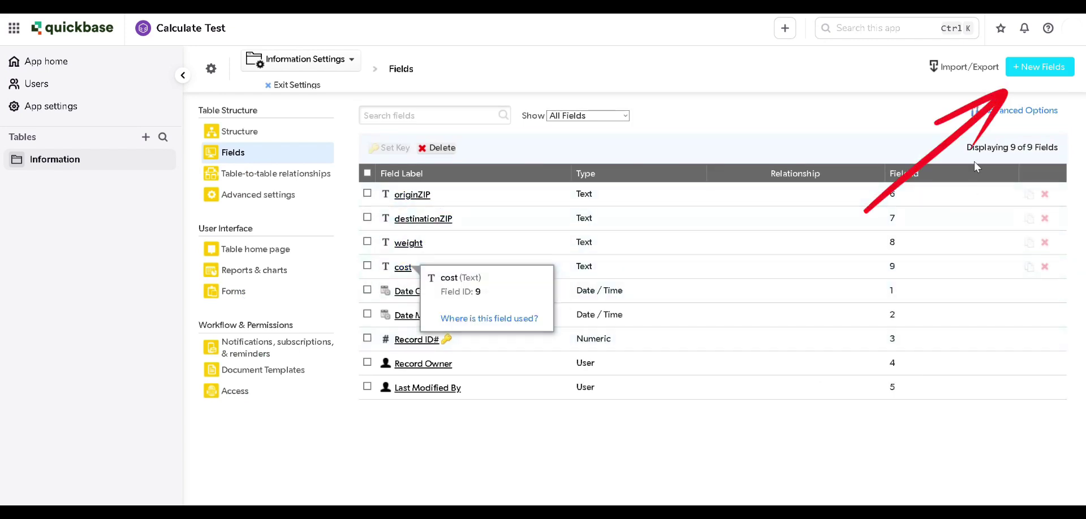
Examine the label and type choices for new fields in the Information table and close without adding any
click(1049, 69)
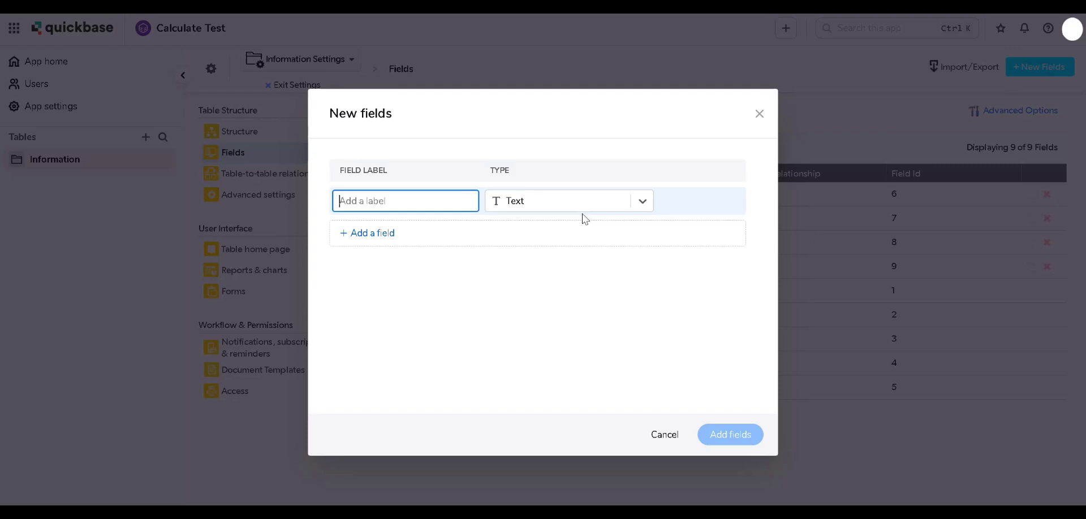
click(402, 201)
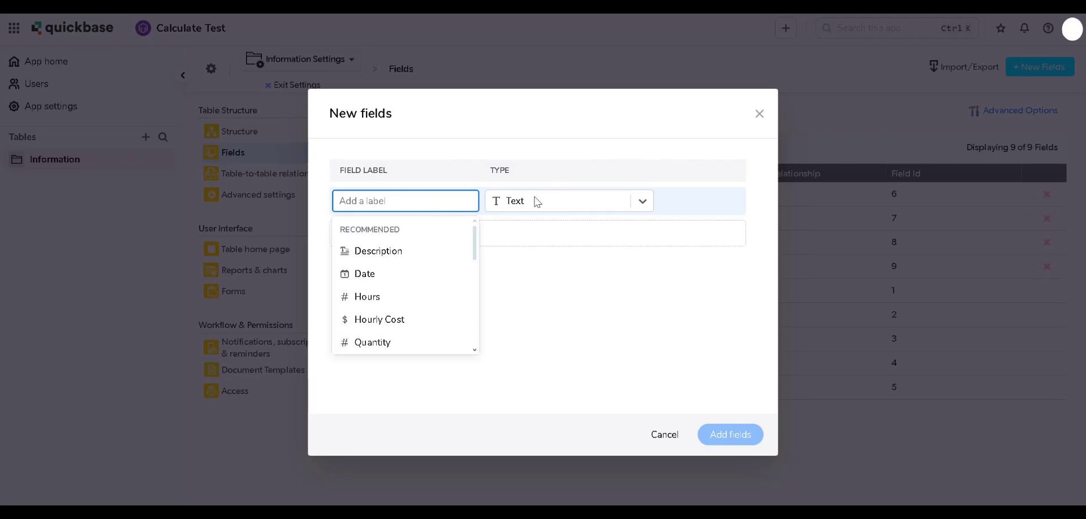
click(582, 203)
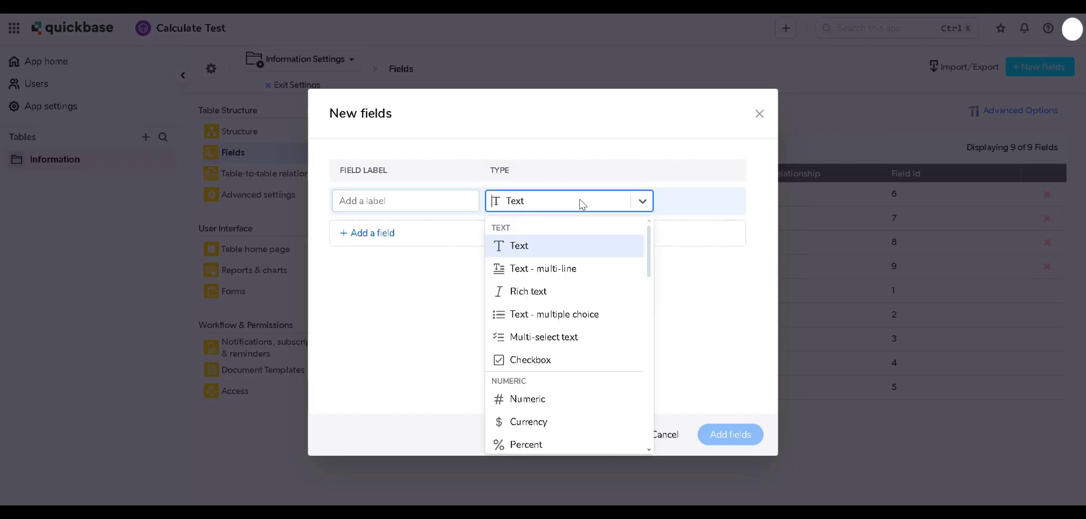
click(517, 245)
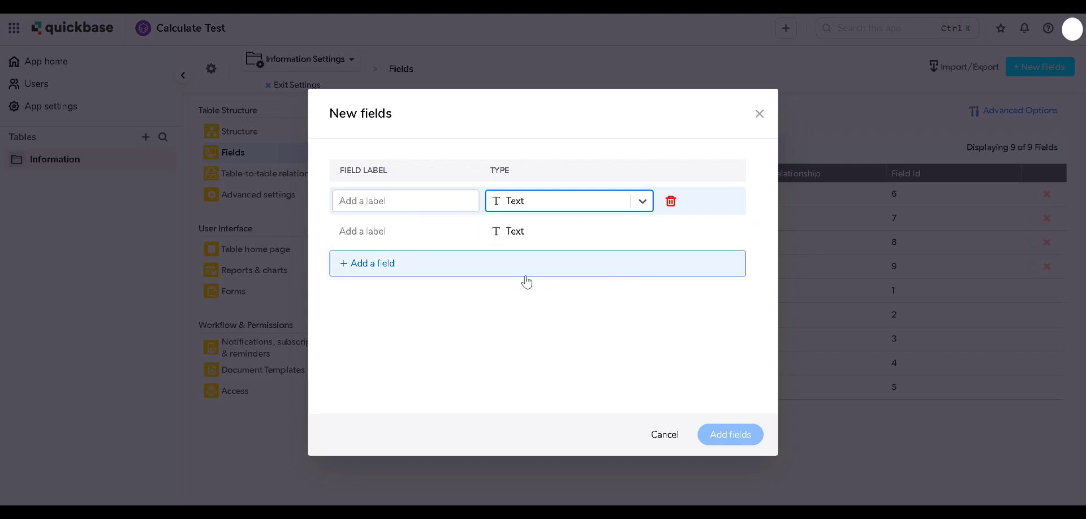
click(758, 115)
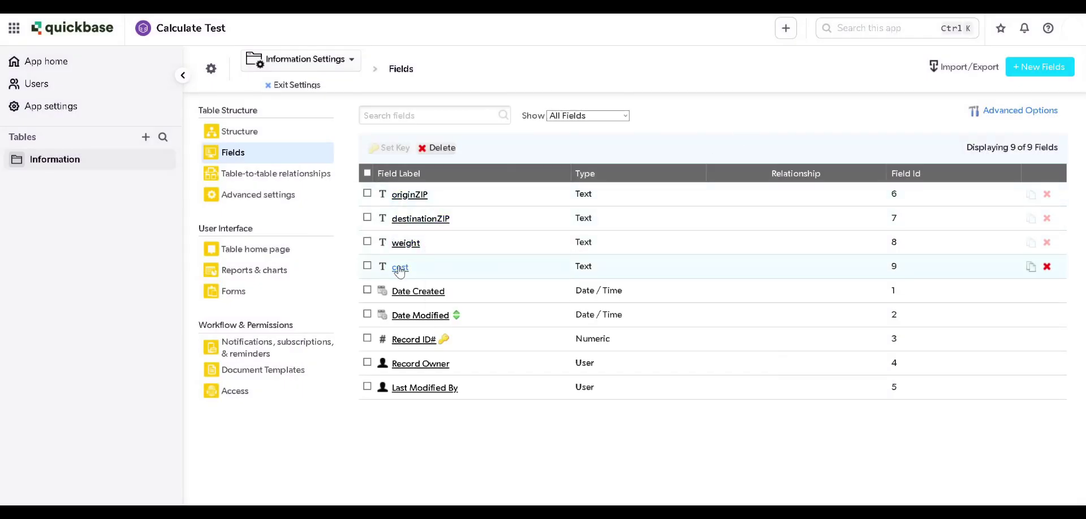
Open the Information table's API UI form and inspect the originZIP and destinationZIP properties and the fields available to add
mouse_move(395, 268)
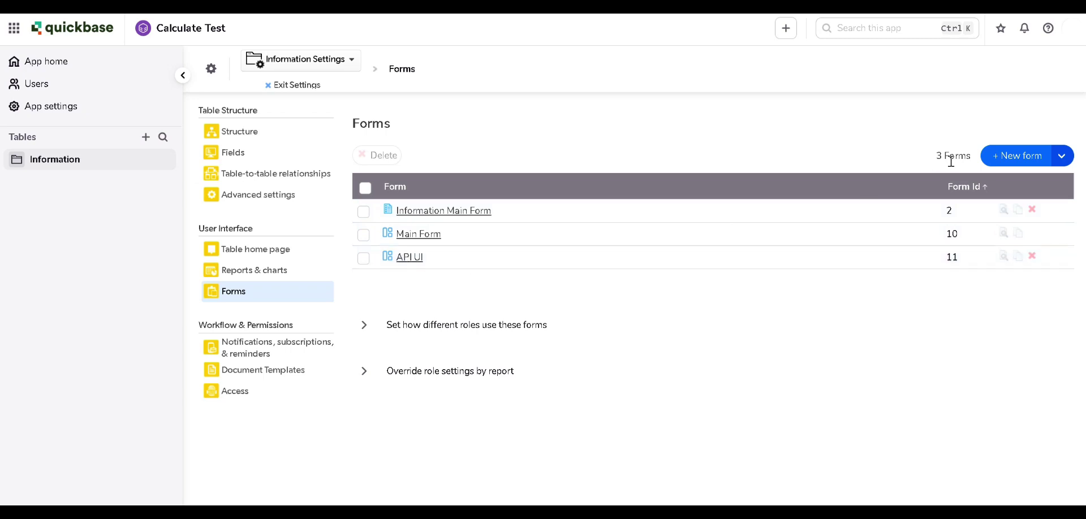
click(410, 258)
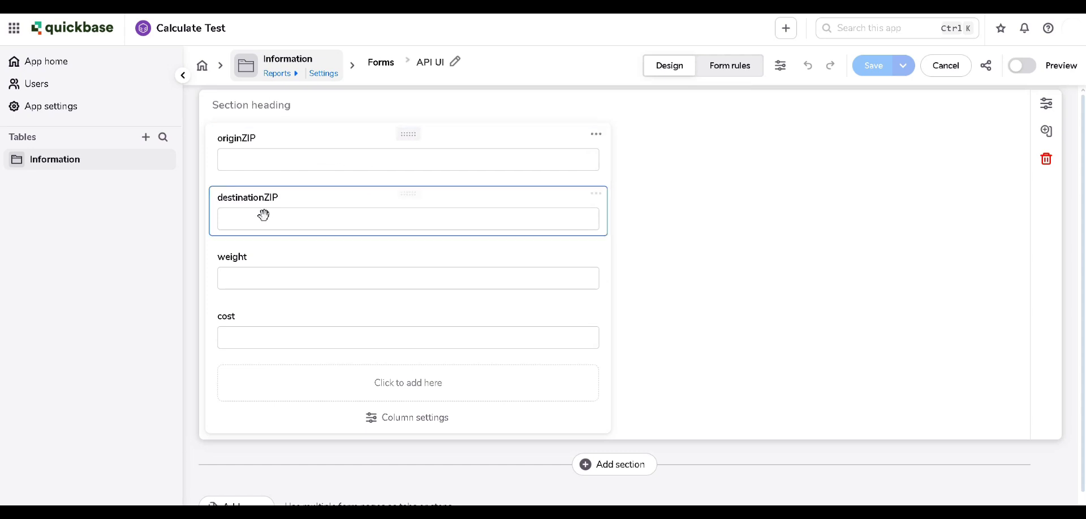
click(398, 136)
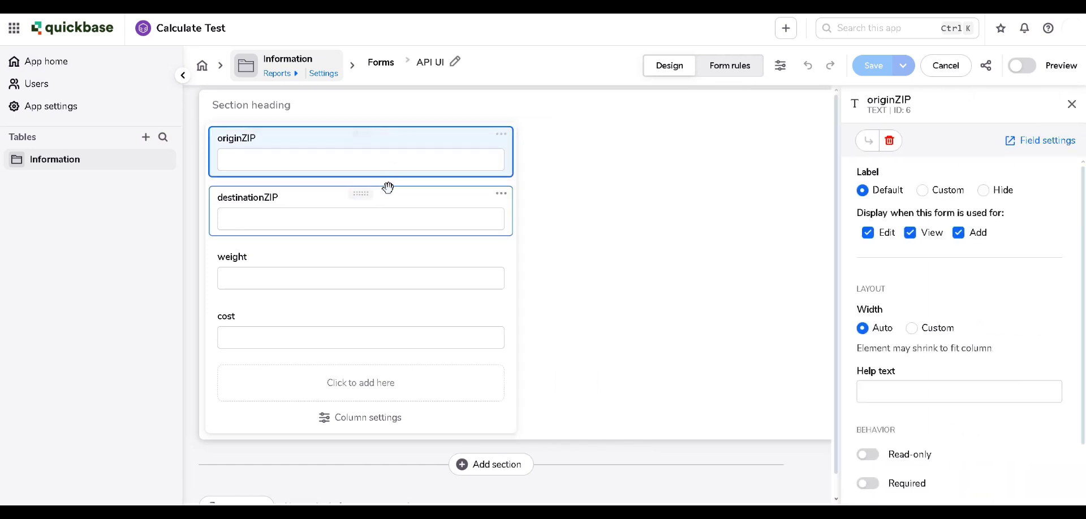
click(388, 188)
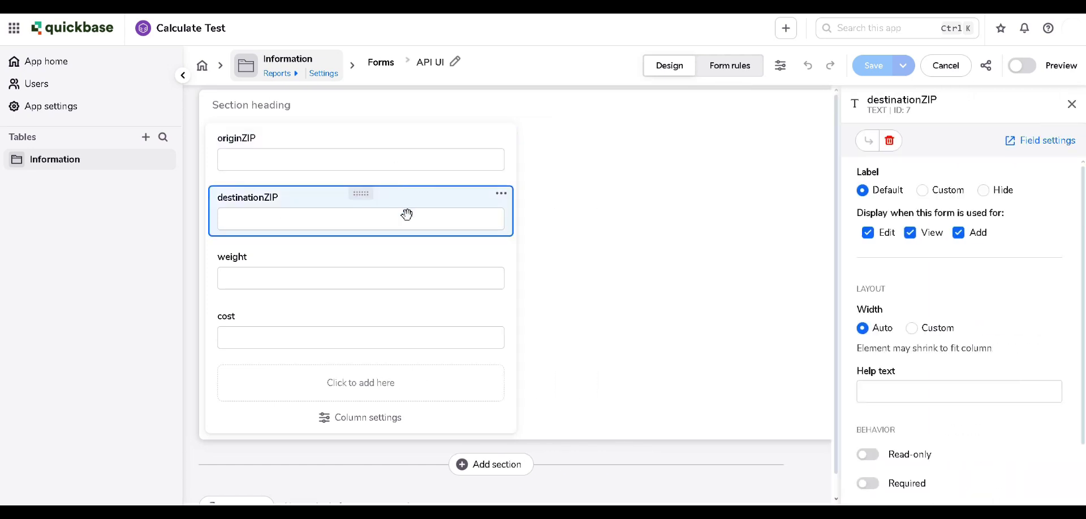
click(355, 390)
scroll(622, 367, down, 3)
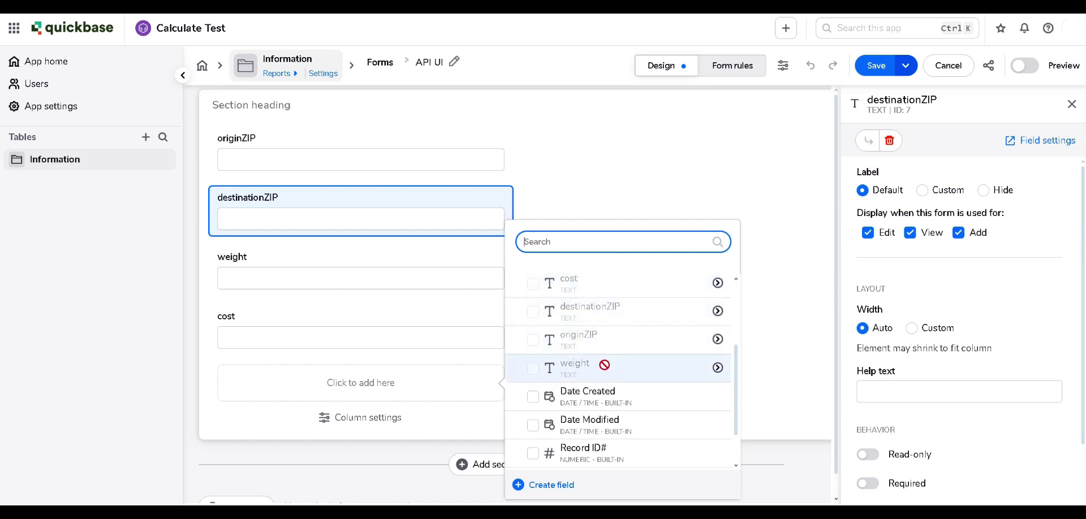
click(679, 190)
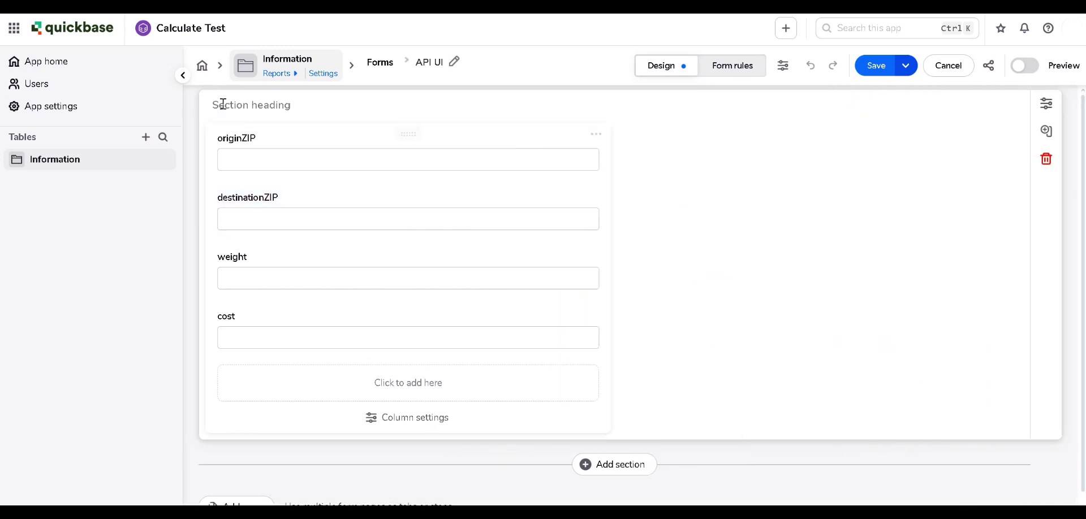
Open the Default Dashboard page from the app's page settings and examine its layout and List All report
click(52, 106)
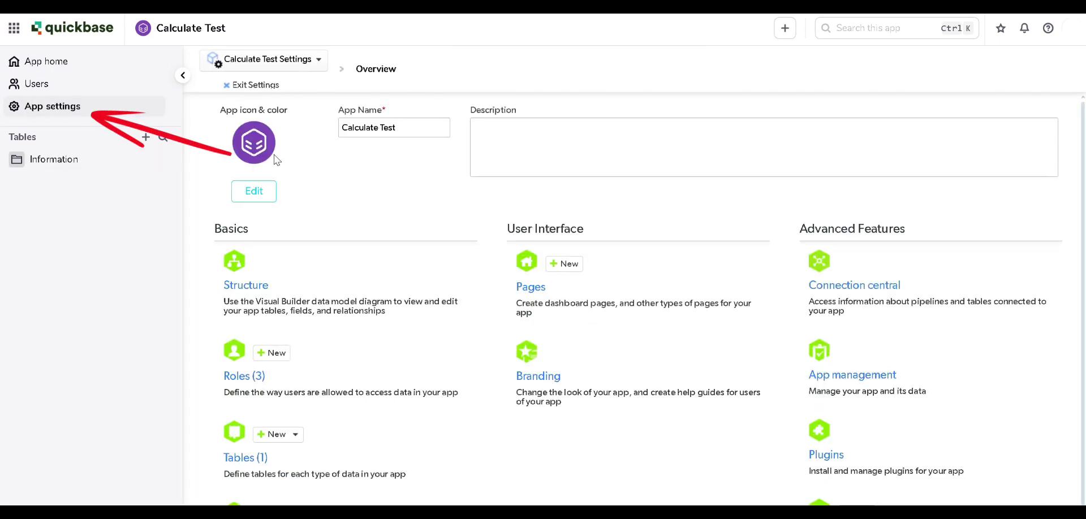
click(532, 287)
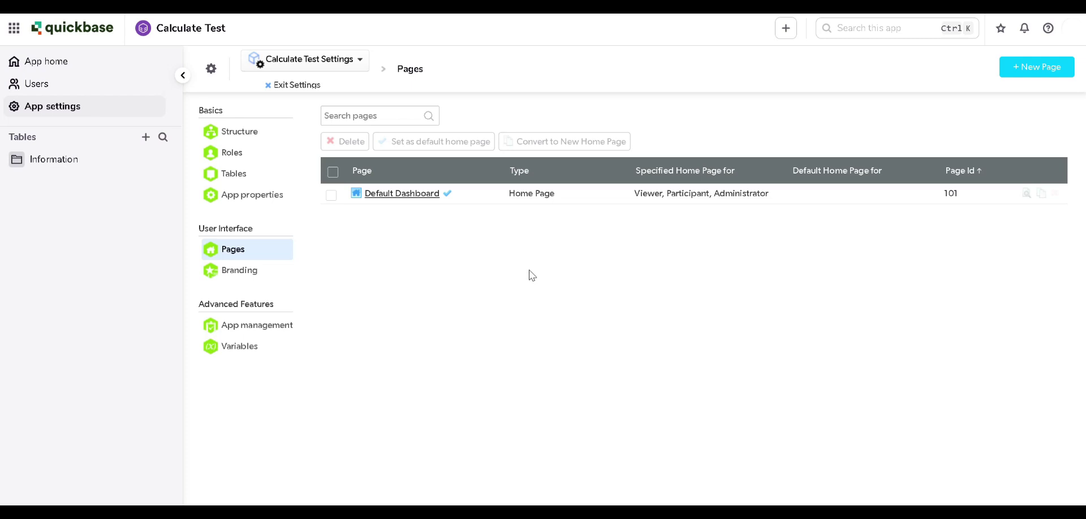
click(419, 195)
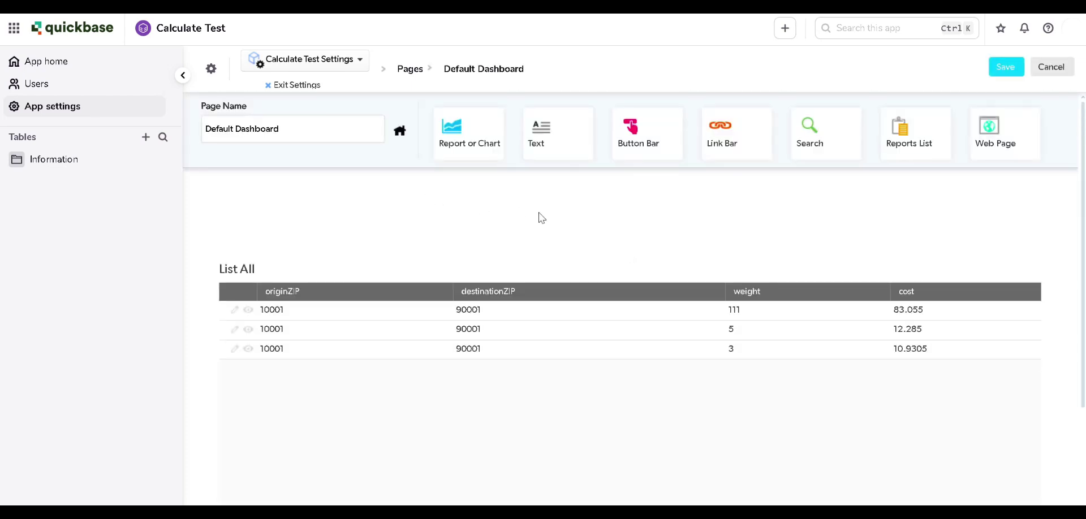
scroll(492, 312, down, 2)
scroll(415, 228, up, 1)
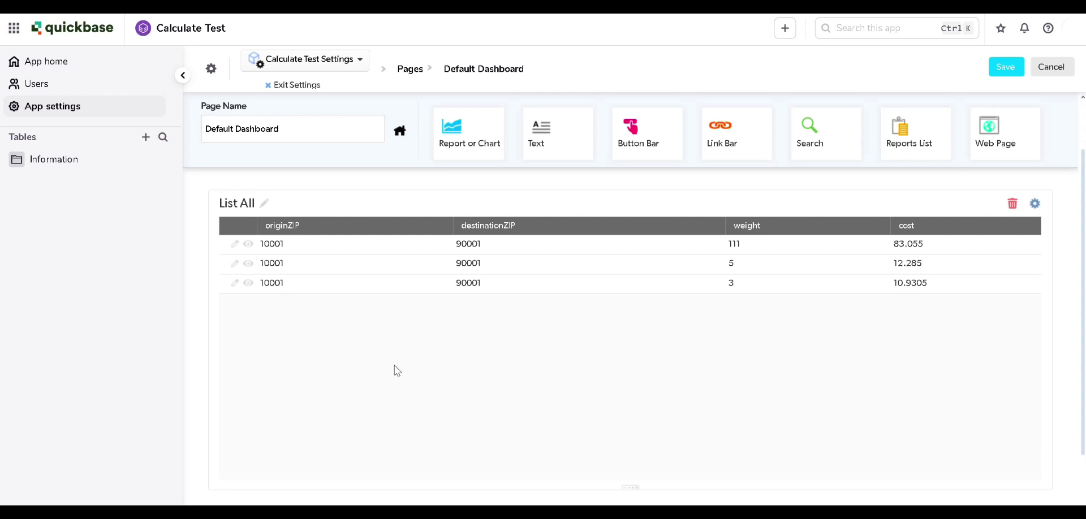
scroll(622, 297, down, 1)
scroll(441, 396, up, 2)
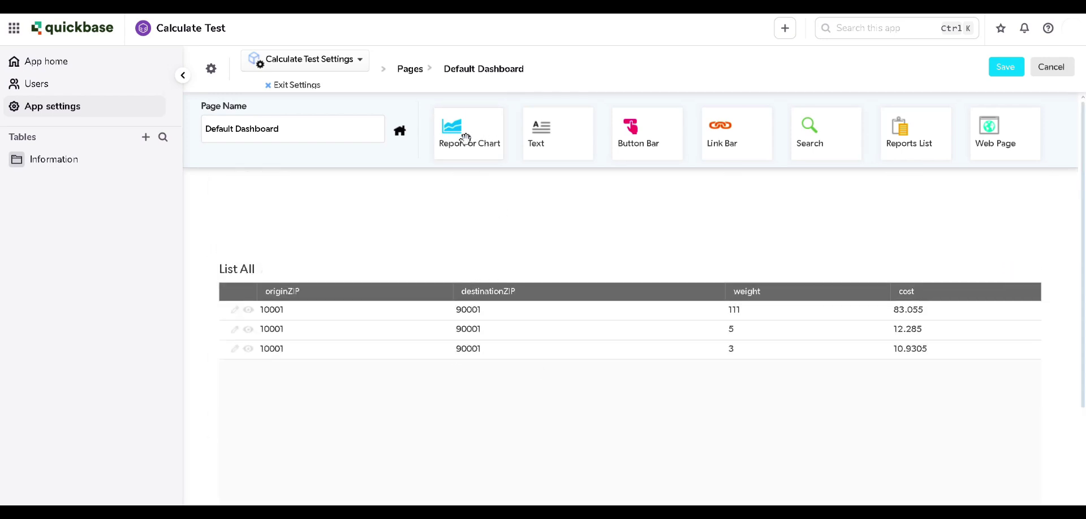
Add a Report or Chart widget above the existing report on the Default Dashboard and set its report to List All
drag(465, 138, 430, 256)
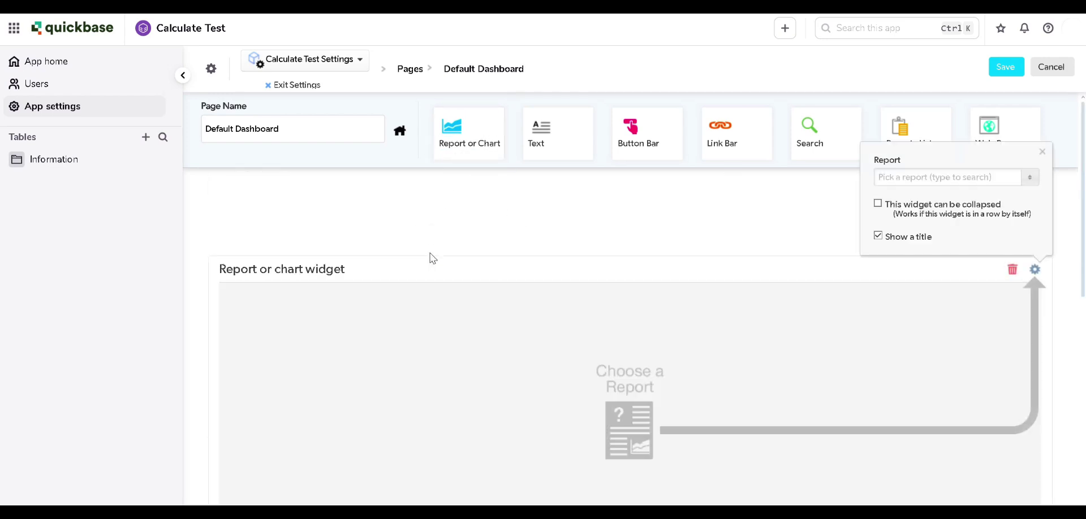
click(1030, 177)
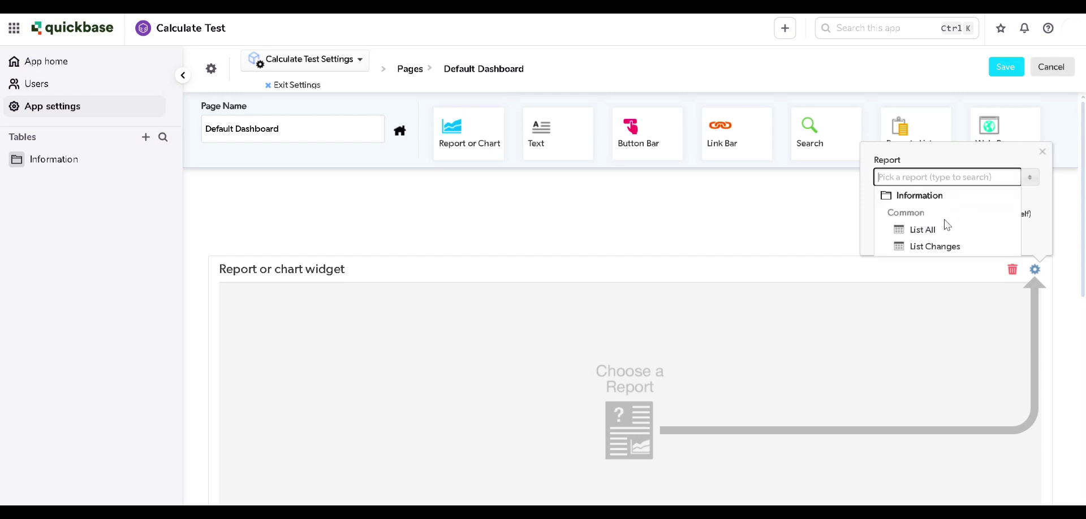
click(923, 230)
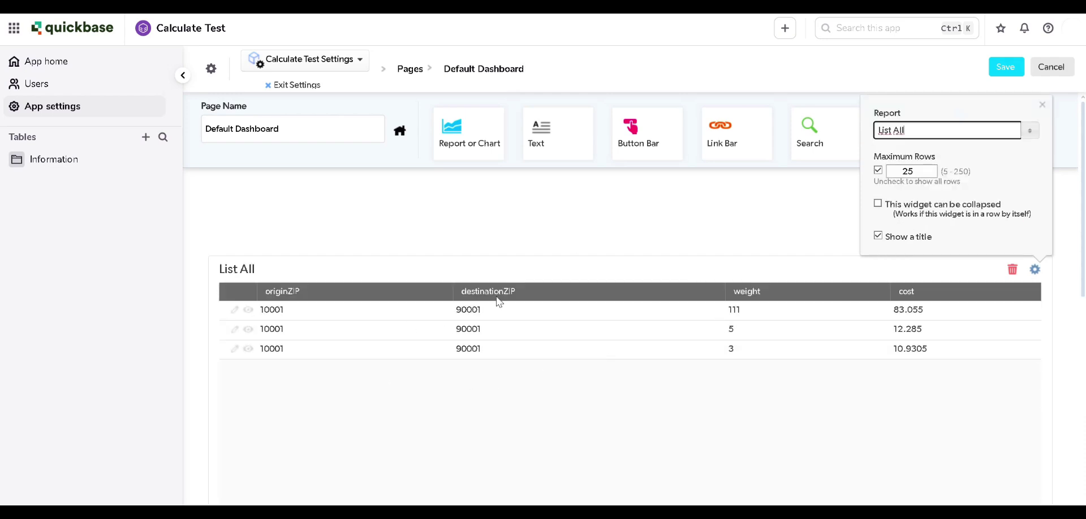
click(627, 231)
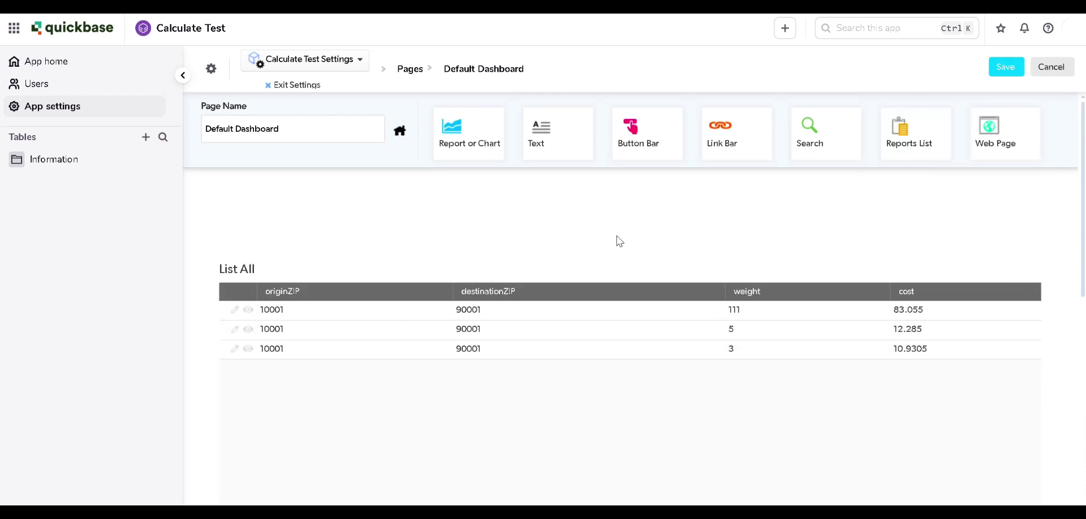
Add a Button Bar widget below the dashboard reports and view the New Record choices for its button
scroll(608, 234, down, 3)
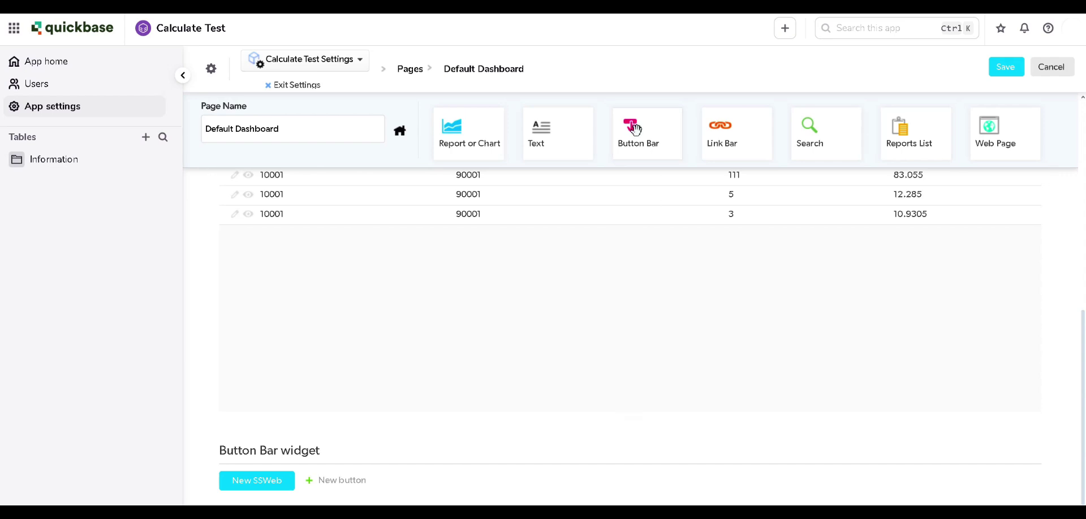
drag(635, 131, 388, 448)
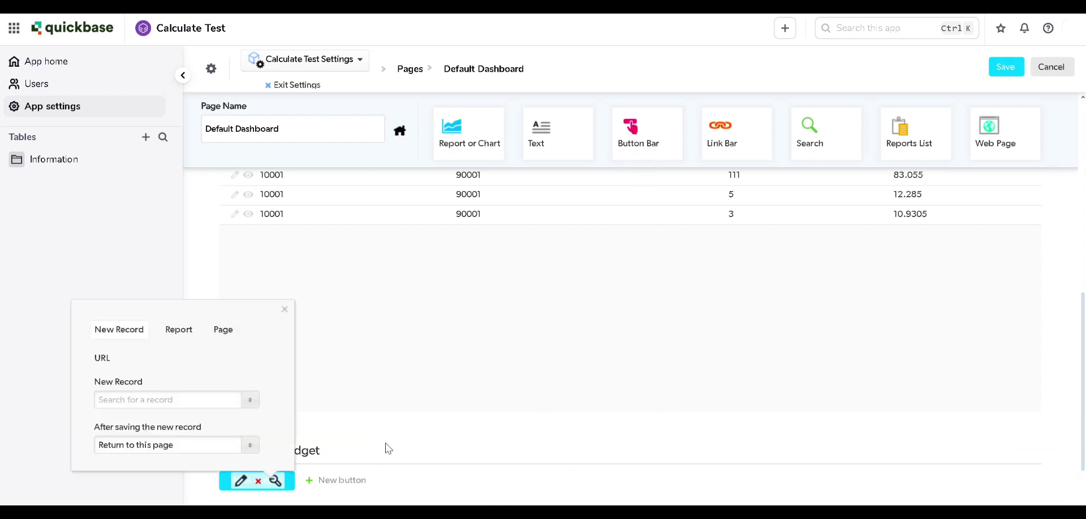
click(250, 402)
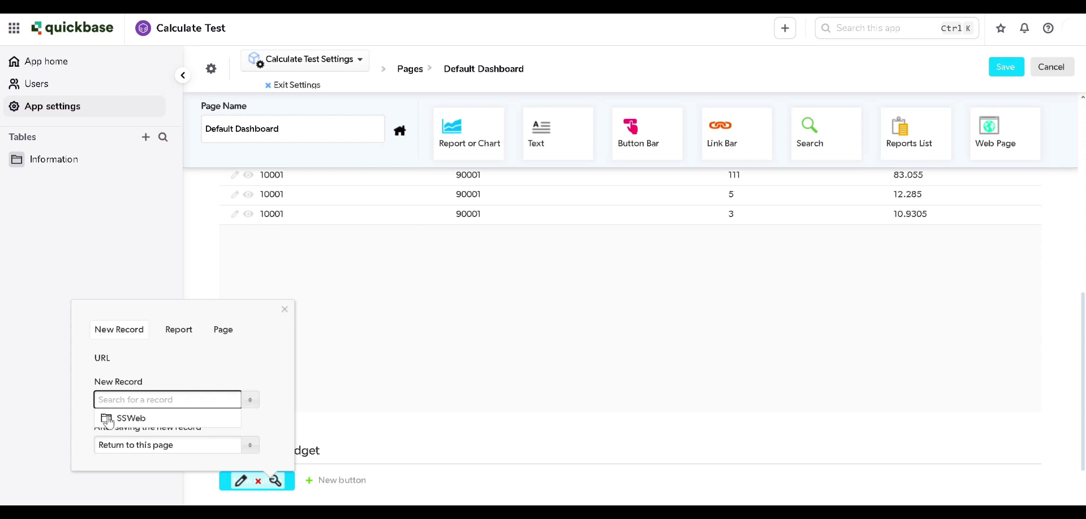
click(427, 422)
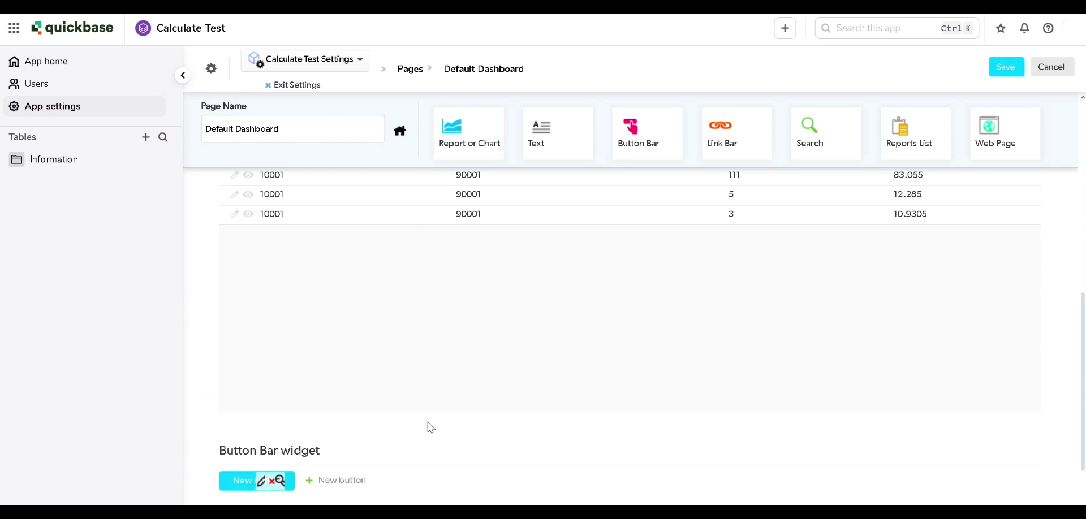
Switch to Quickbase Pipelines, open New pipeline and view the table and fields of its When Record Created trigger
click(16, 32)
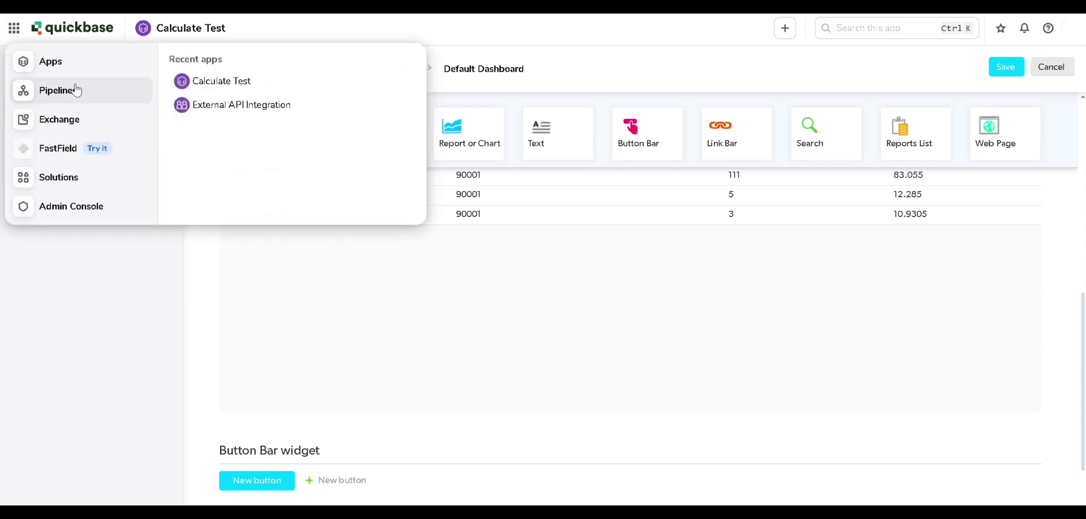
click(86, 94)
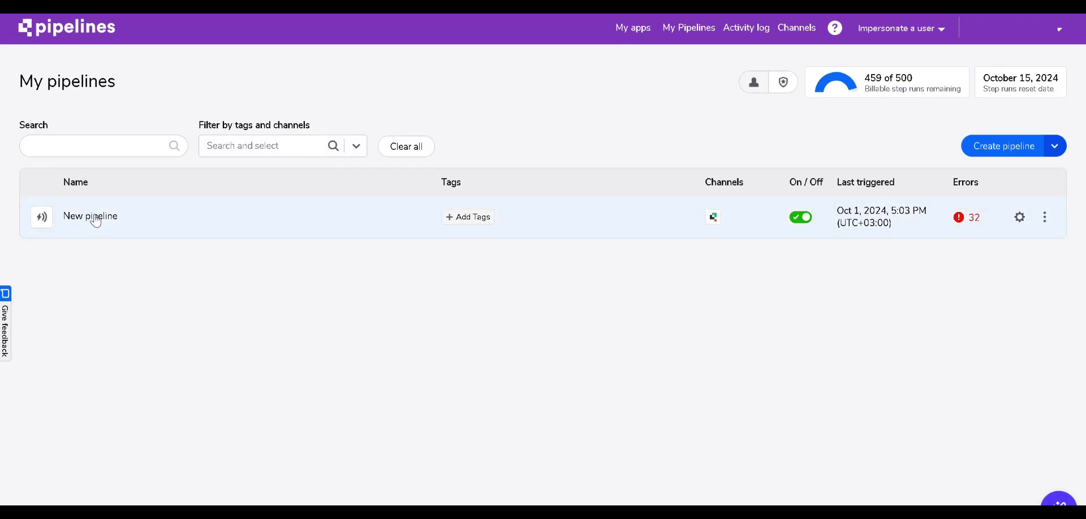
click(96, 221)
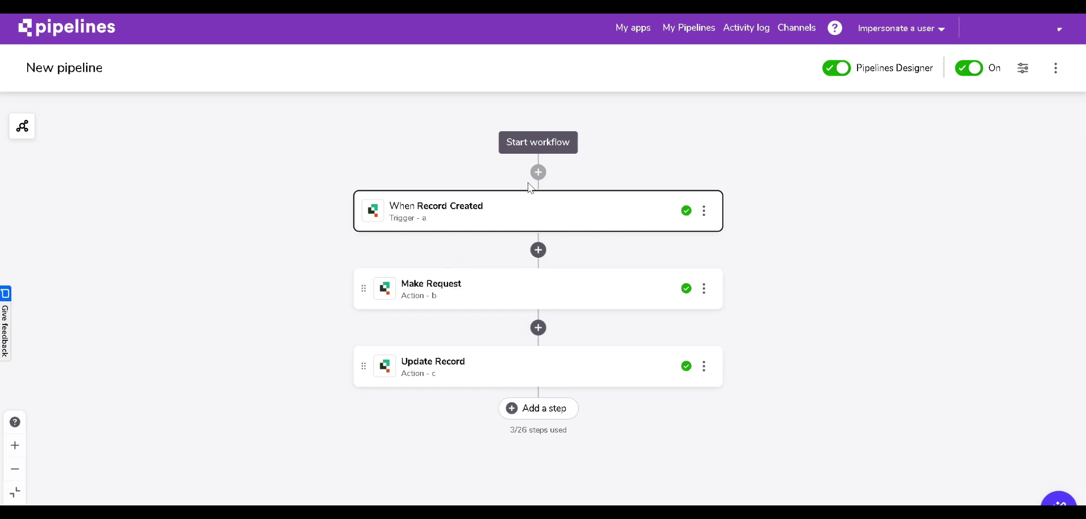
click(569, 220)
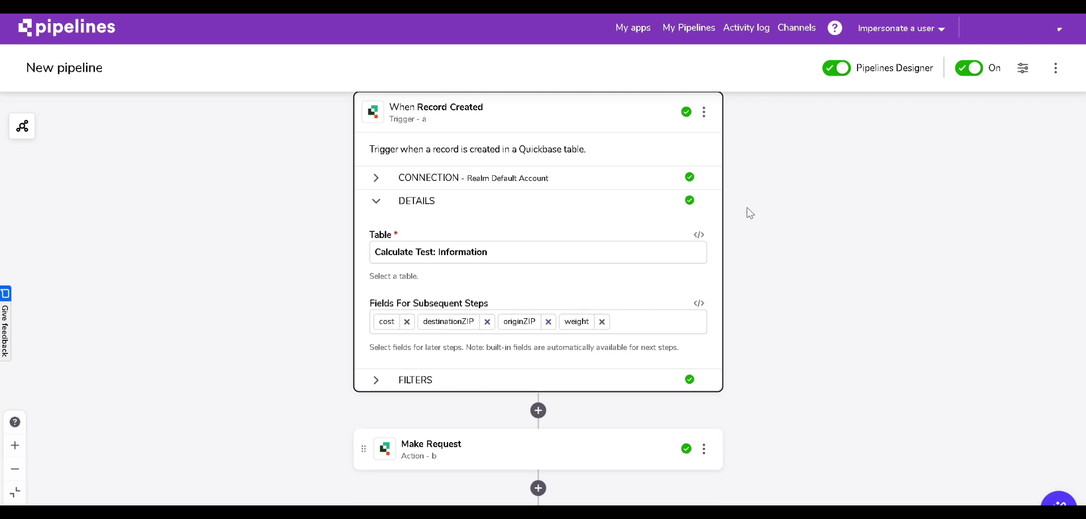
Open the pipeline's Make Request action and review its URL, method and header settings
scroll(762, 209, down, 3)
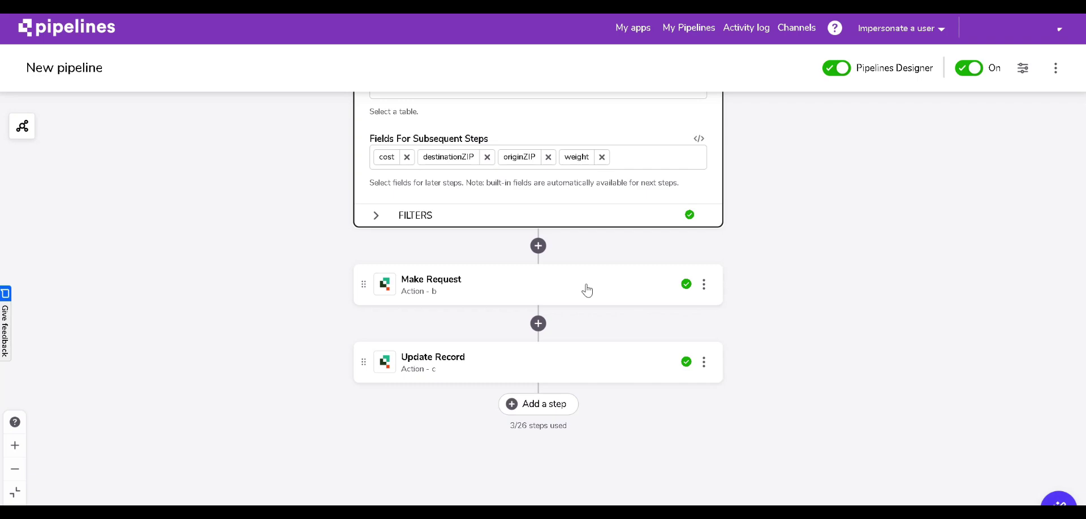
click(587, 290)
scroll(782, 282, down, 3)
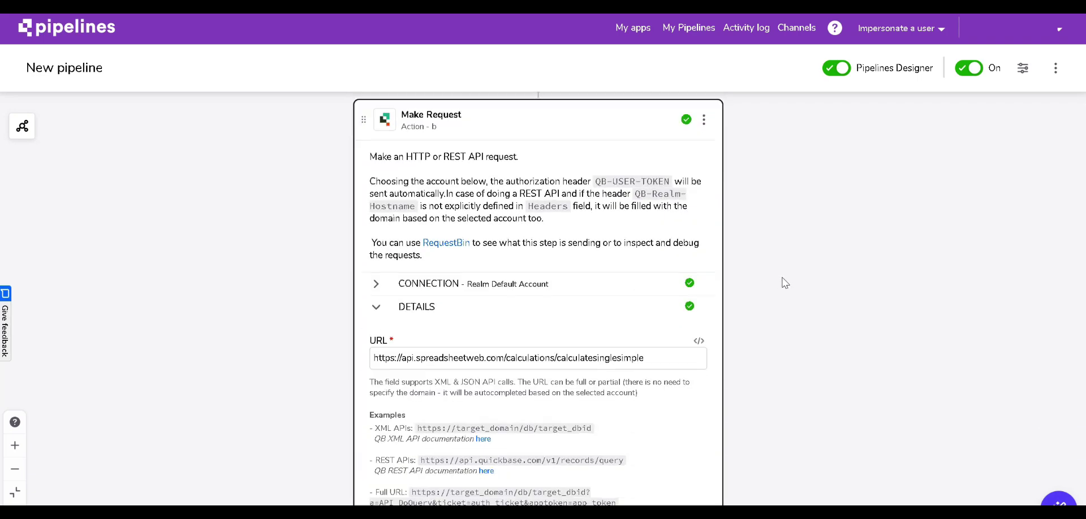
scroll(785, 283, down, 1)
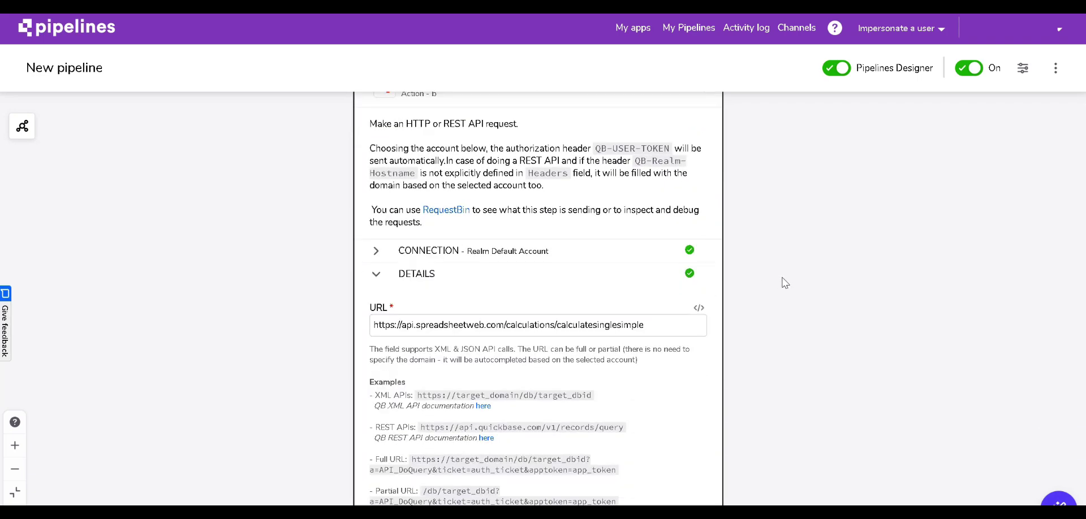
scroll(785, 283, down, 2)
scroll(781, 279, down, 3)
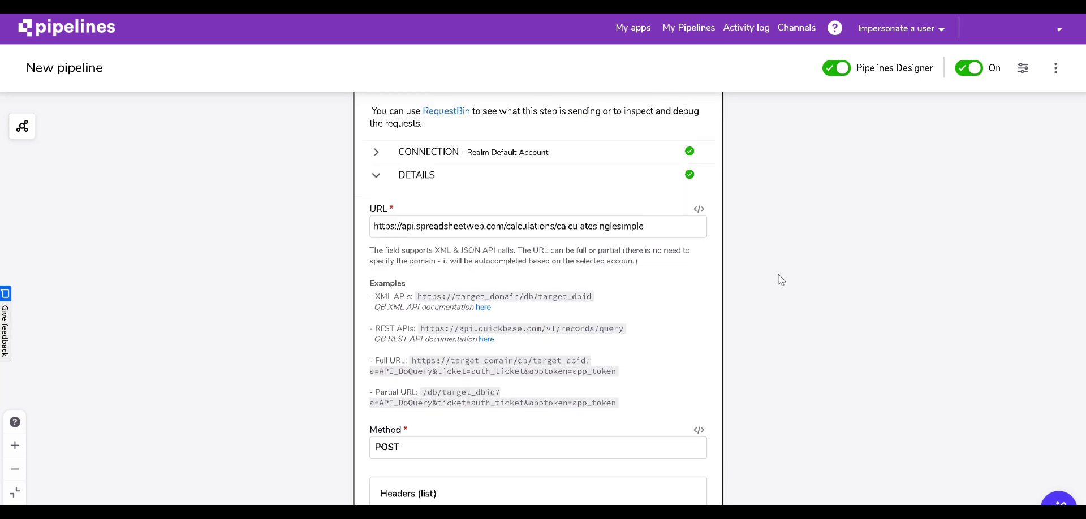
scroll(669, 214, down, 5)
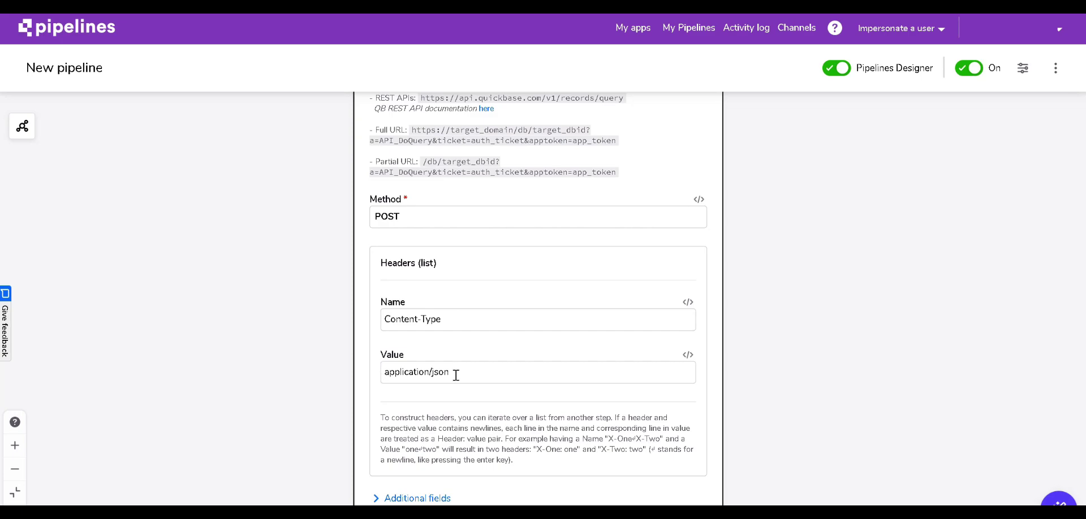
scroll(519, 269, down, 4)
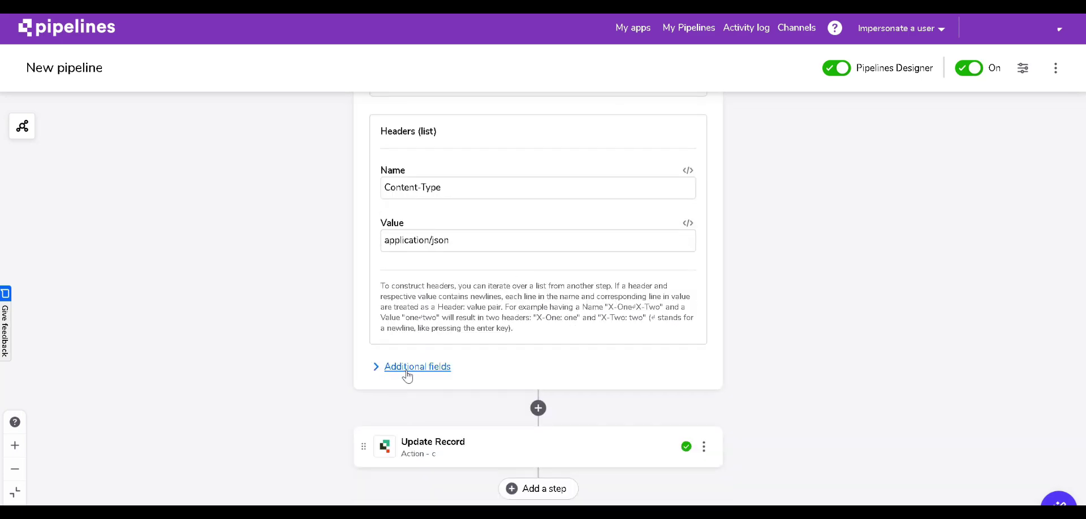
Expand the additional fields of the Make Request action and examine the inputs and outputs in its JSON body
click(407, 372)
scroll(582, 281, down, 5)
scroll(410, 271, up, 2)
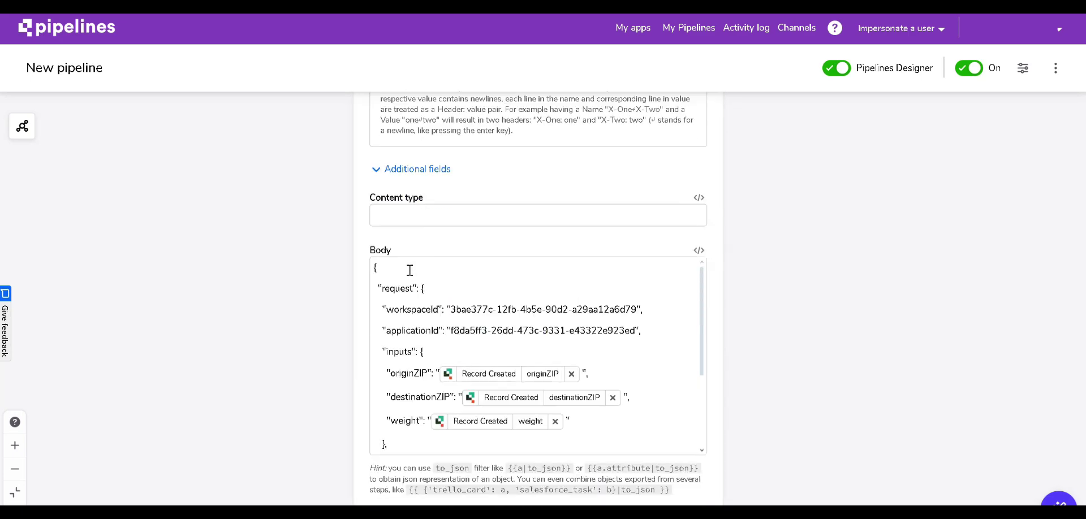
click(437, 375)
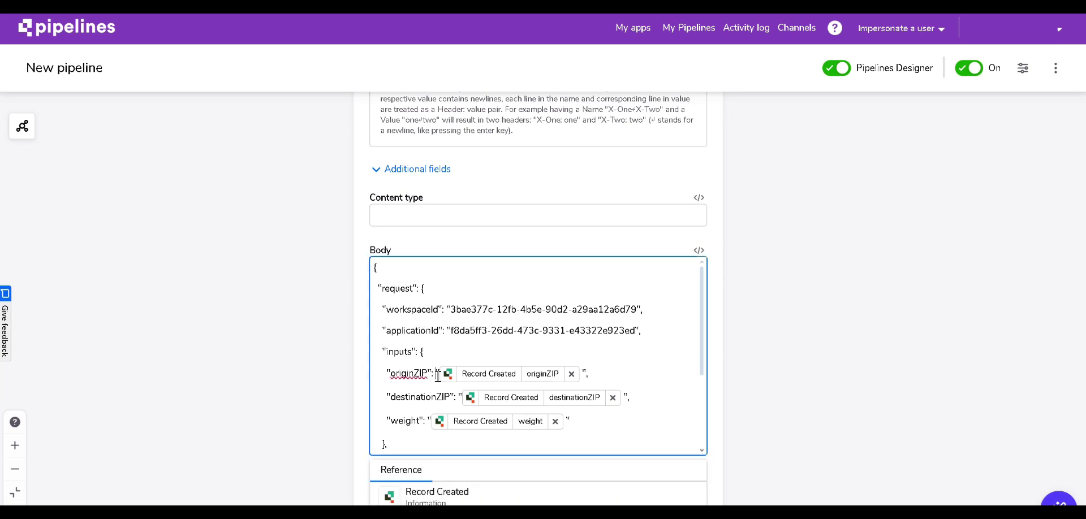
scroll(561, 302, down, 3)
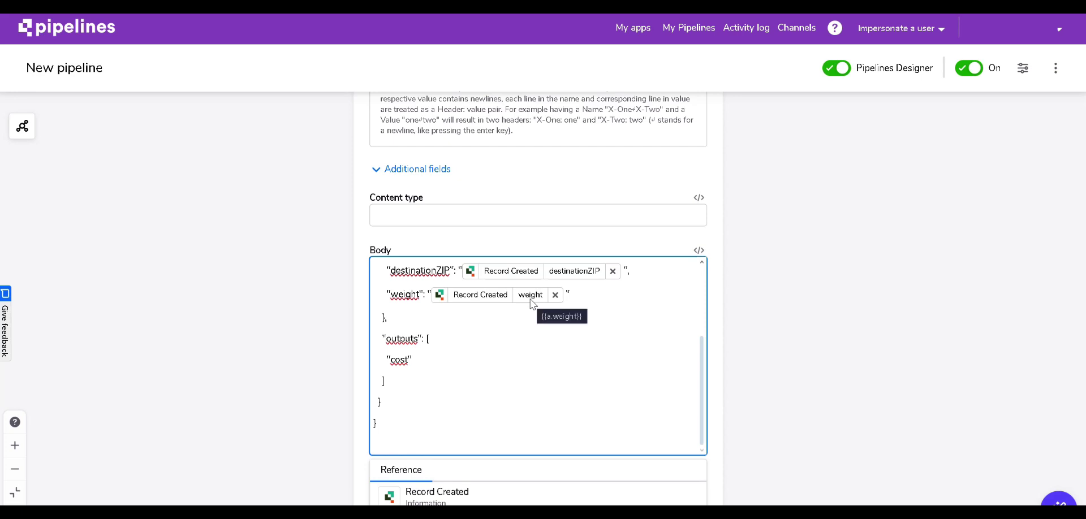
scroll(578, 324, up, 3)
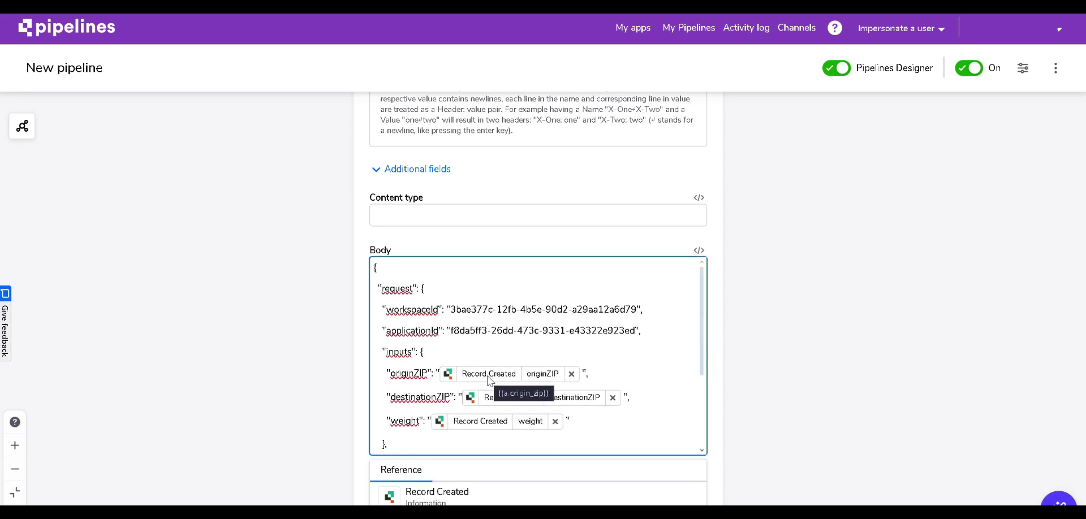
scroll(670, 362, down, 3)
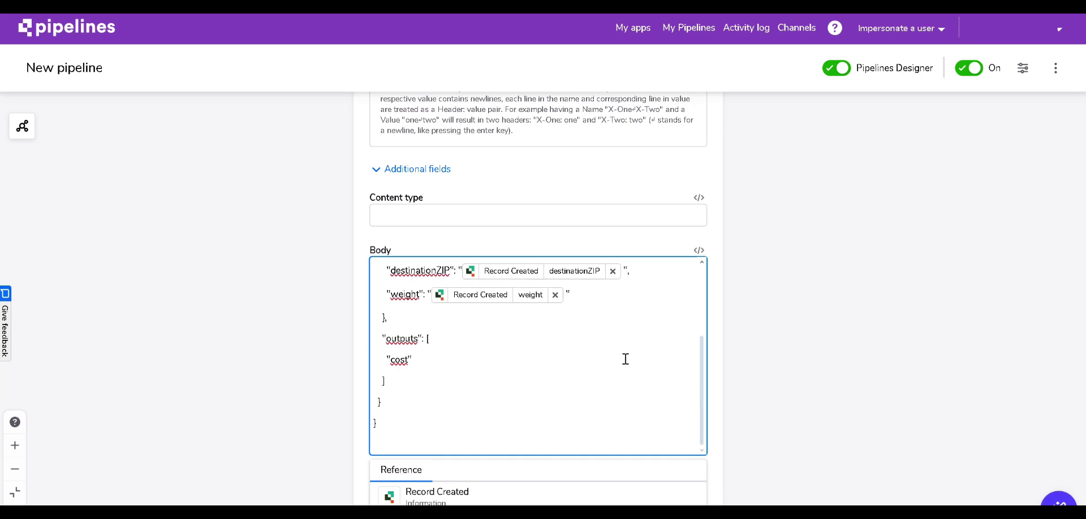
Open the pipeline's Update Record action and inspect its target record and the expression that fills the cost field
scroll(747, 322, down, 5)
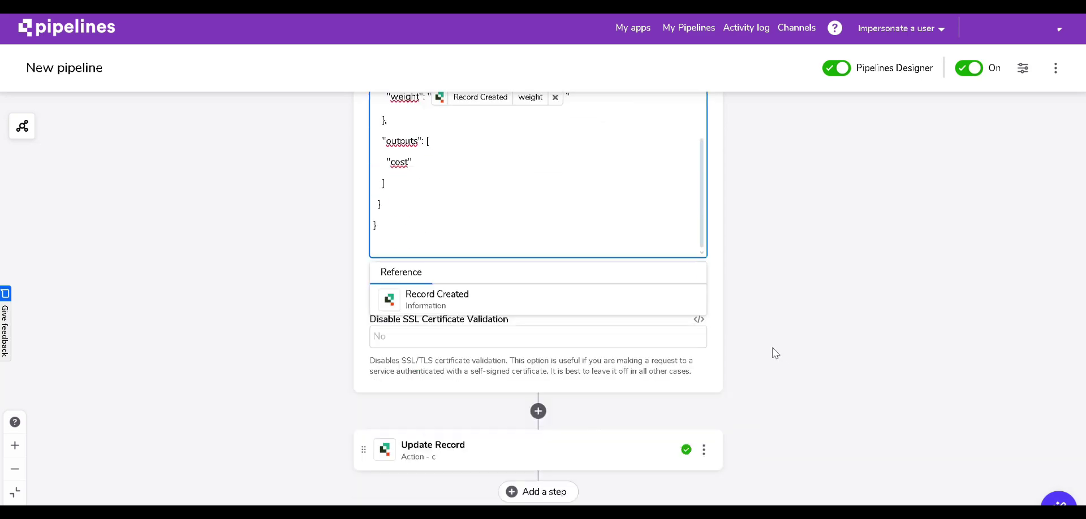
scroll(694, 340, down, 2)
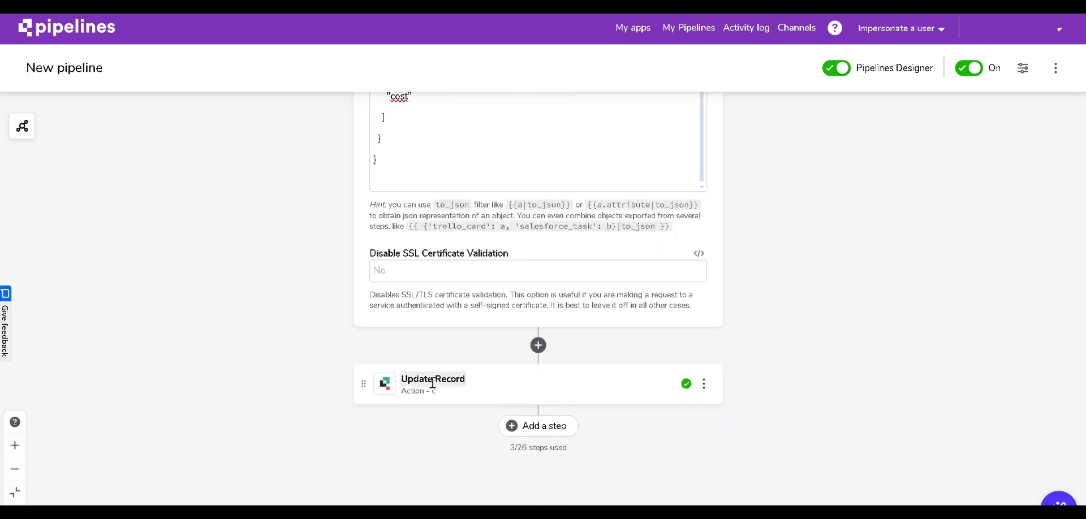
click(501, 389)
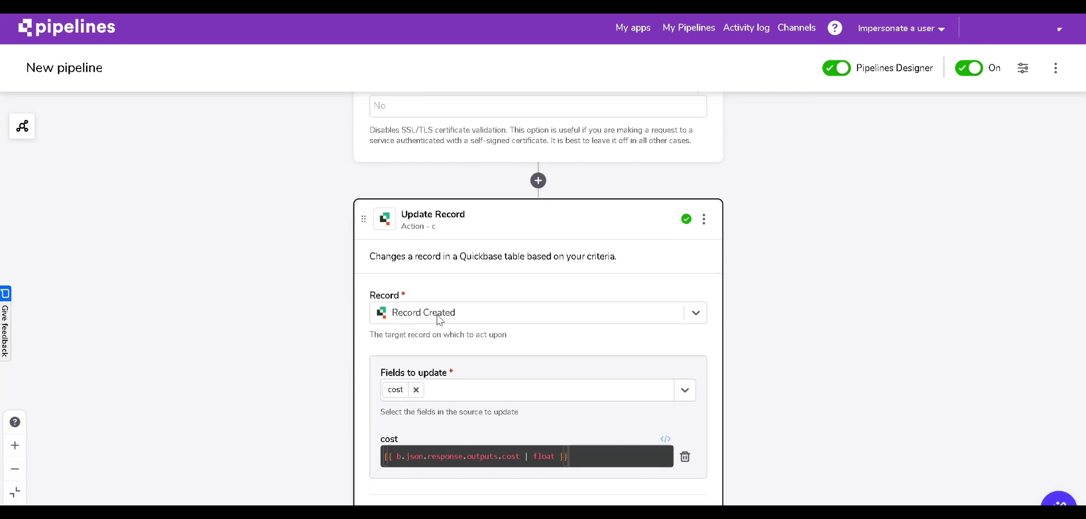
scroll(460, 316, down, 3)
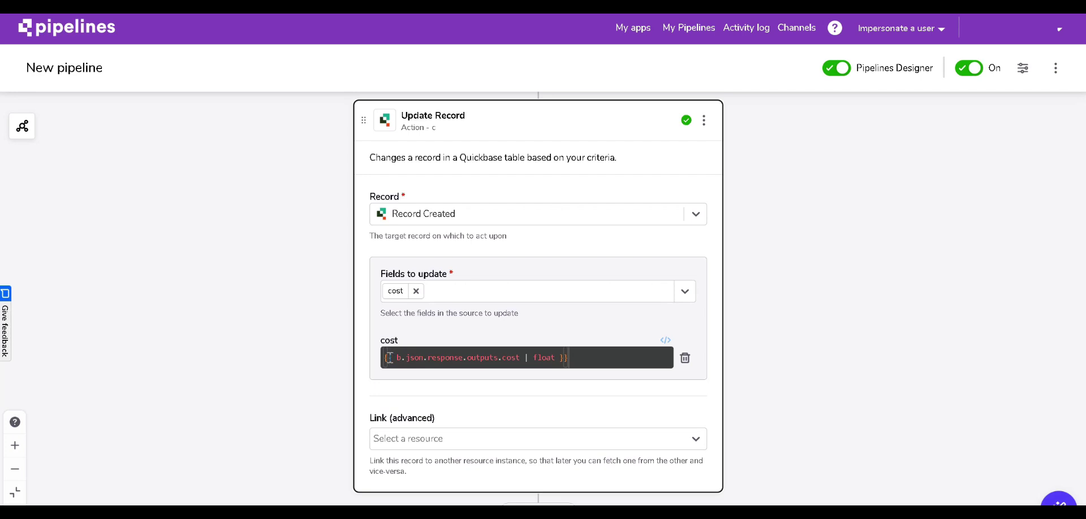
click(441, 358)
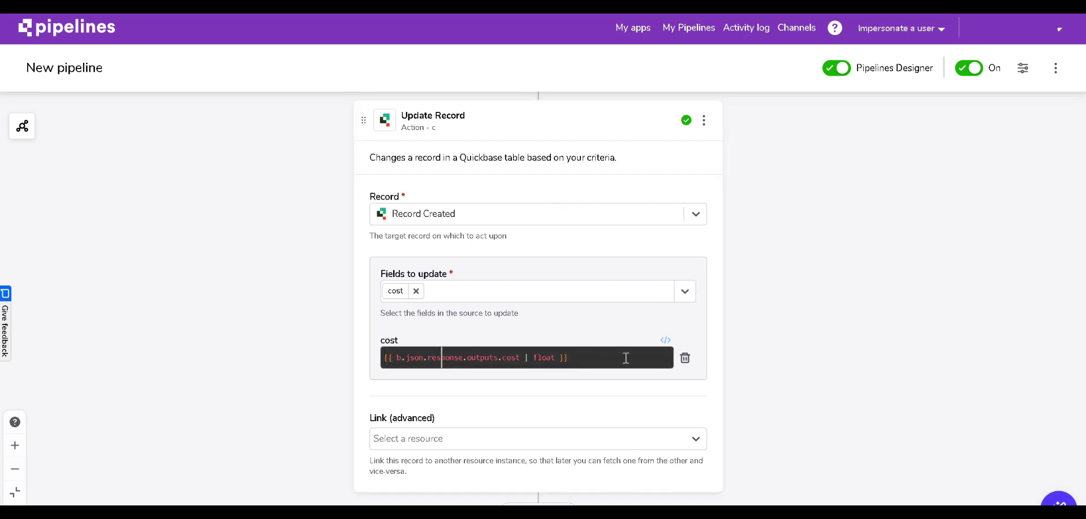
scroll(635, 361, down, 1)
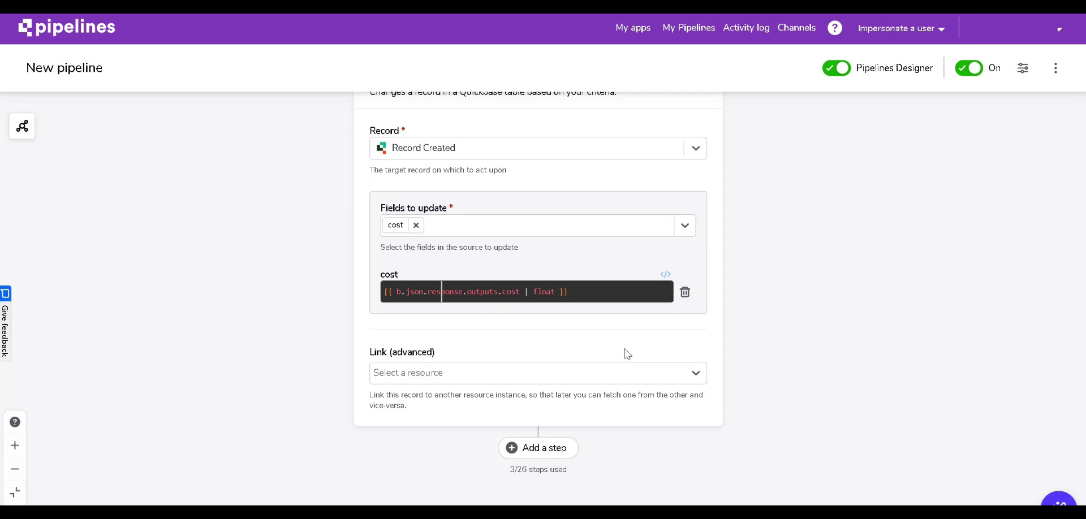
scroll(620, 349, up, 6)
scroll(444, 177, up, 6)
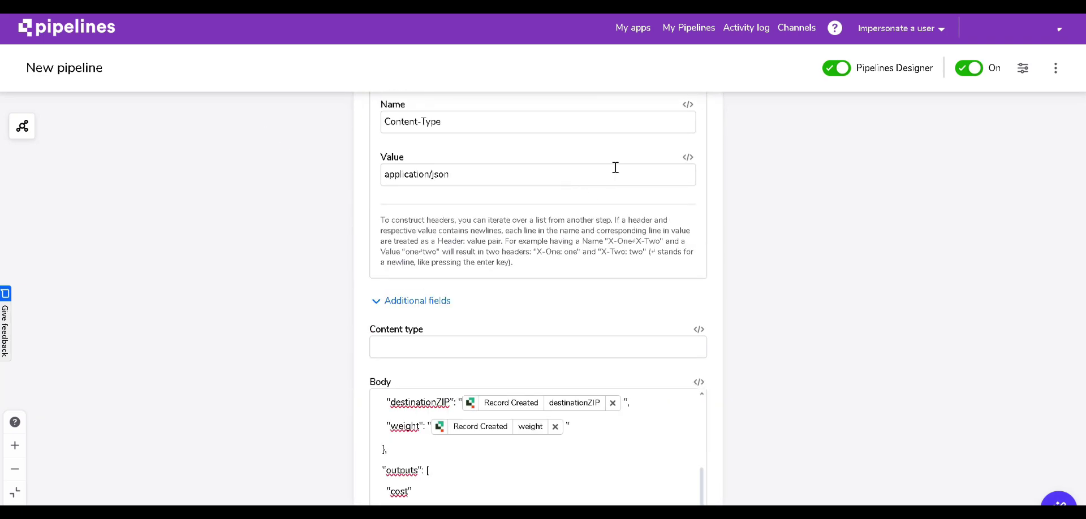
Return from Pipelines to the Quickbase apps and open the home dashboard of the Calculate Test app
click(625, 27)
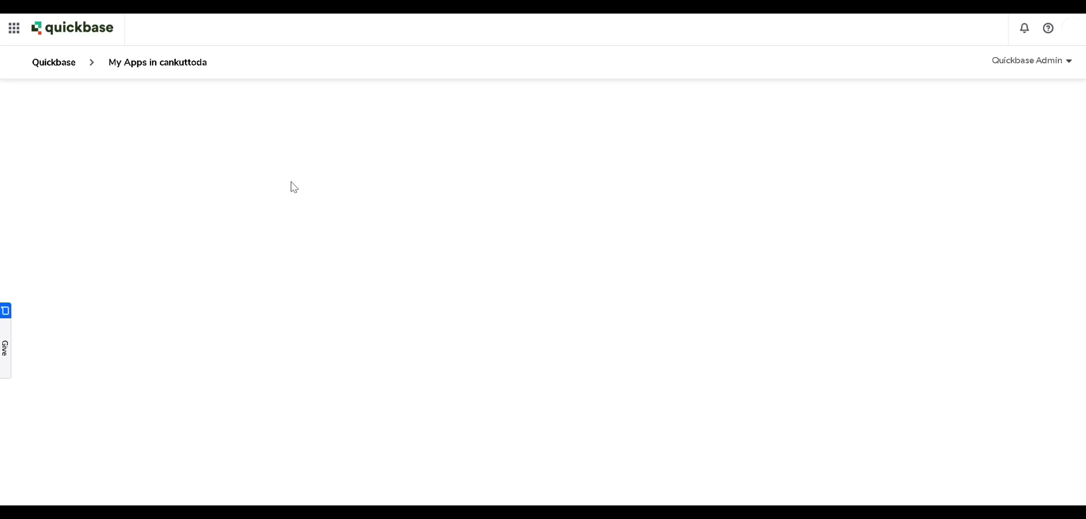
click(218, 240)
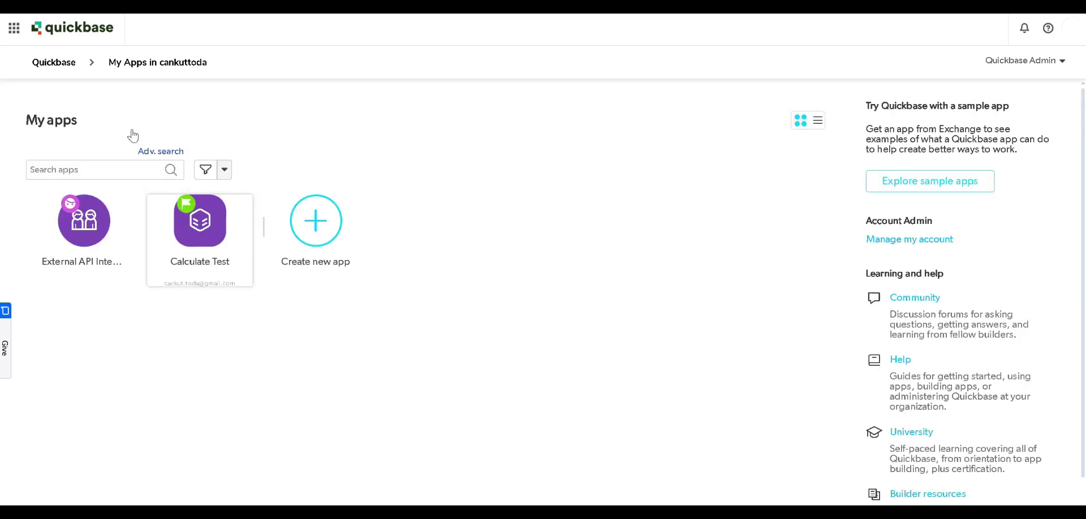
click(50, 65)
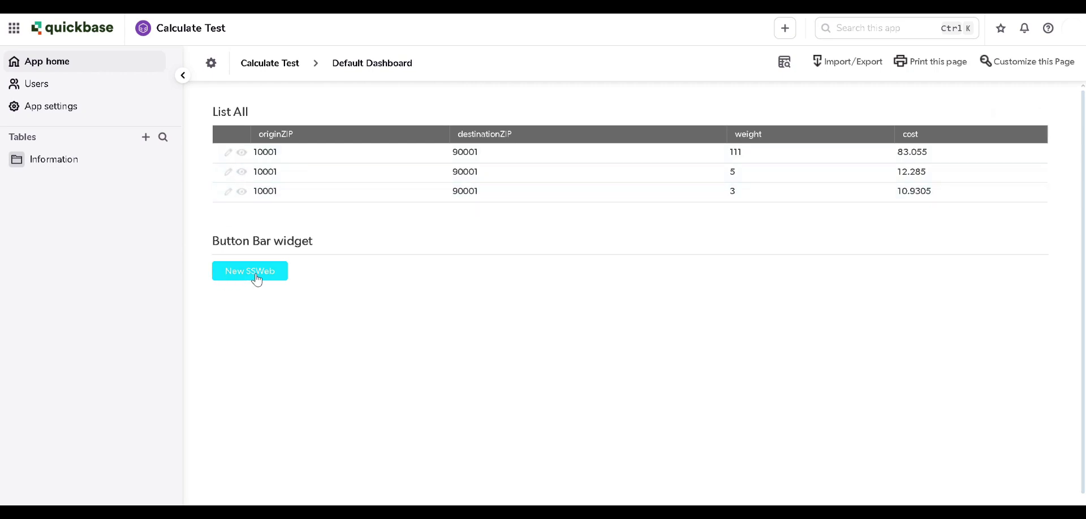
Add a new SSWeb record with originZIP 10001, weight 3 and destinationZIP 90001, leave cost empty, and save it
click(256, 277)
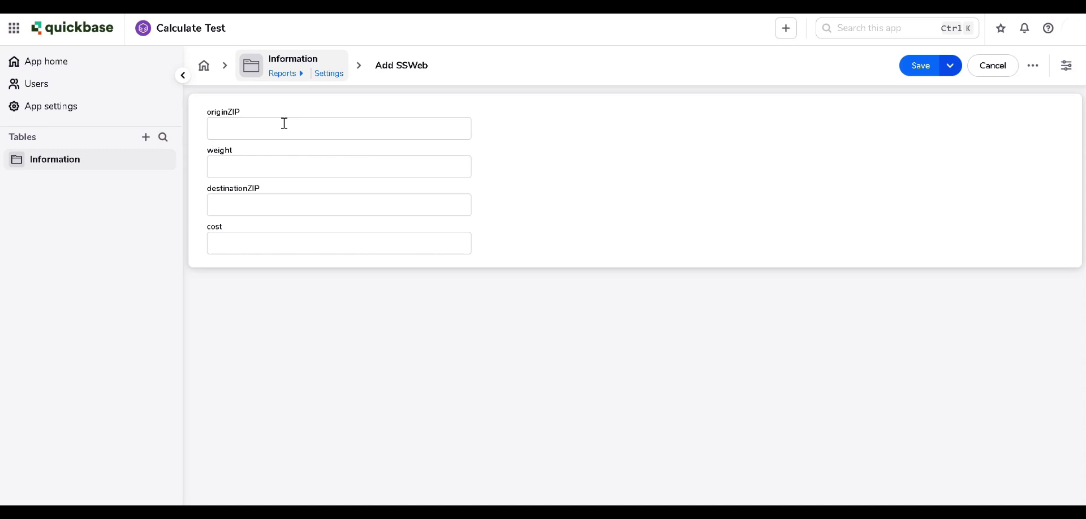
click(285, 123)
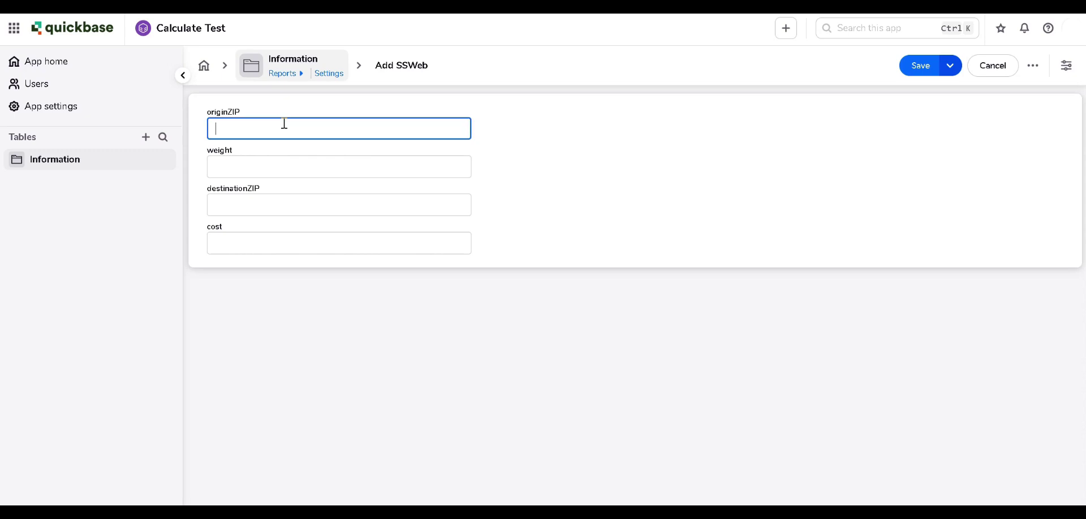
text(10001)
click(272, 163)
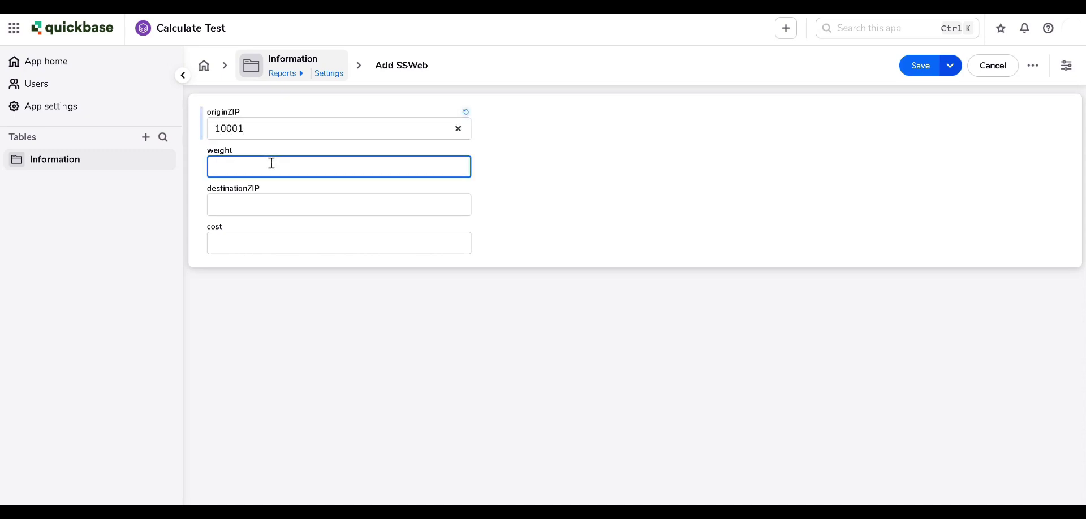
text(3)
click(267, 200)
text(90001)
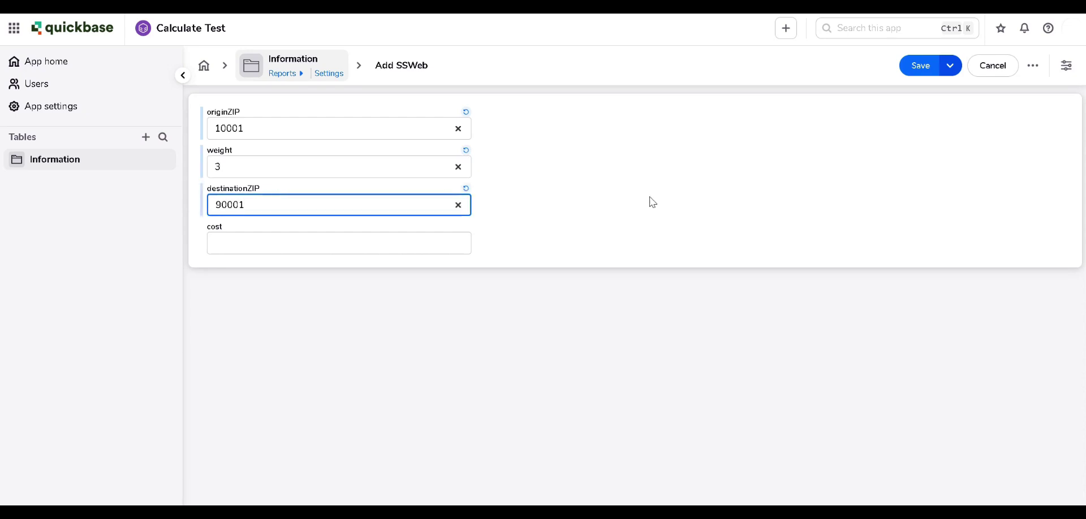
click(912, 67)
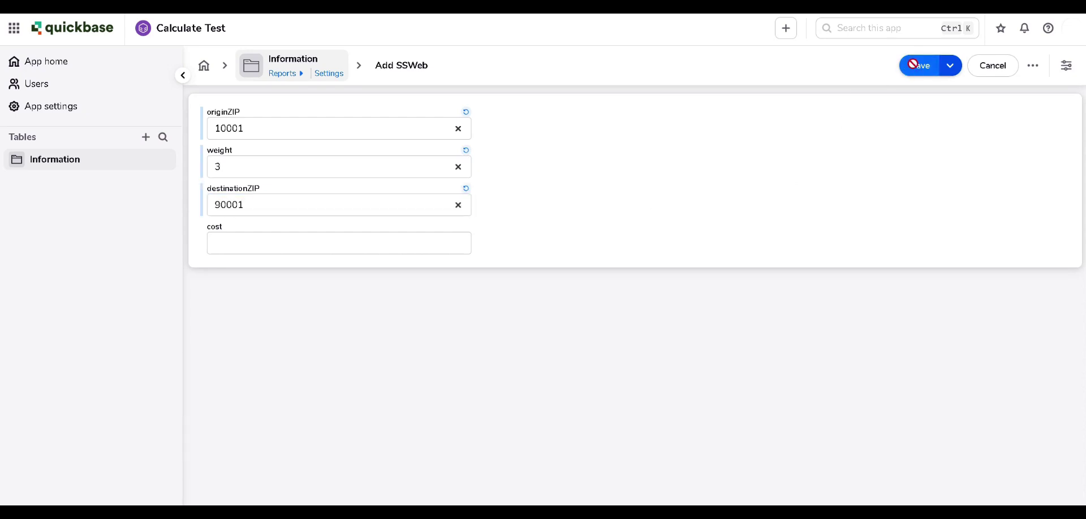